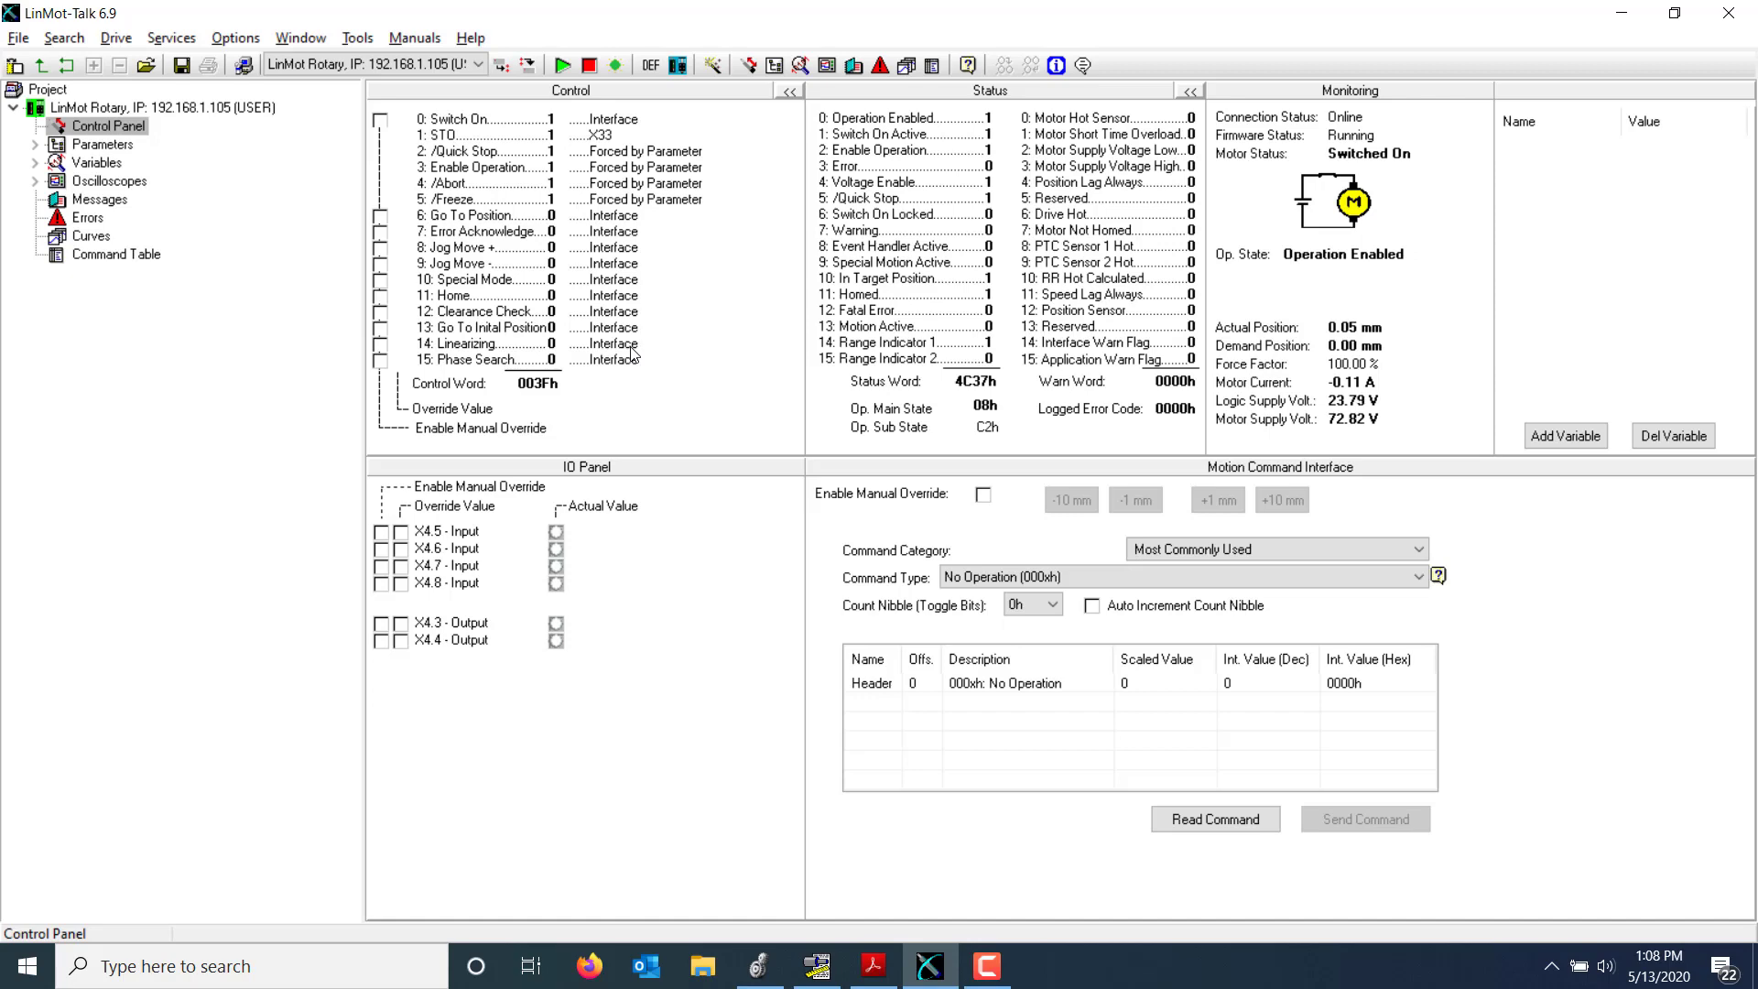
In the Motor Wizard for the EC02-40/140-B motor, advance to the position feedback settings and set one revolution to 360 mm.
{"action": "key", "text": "alt+Tab"}
{"action": "left_click", "coordinate": [711, 69]}
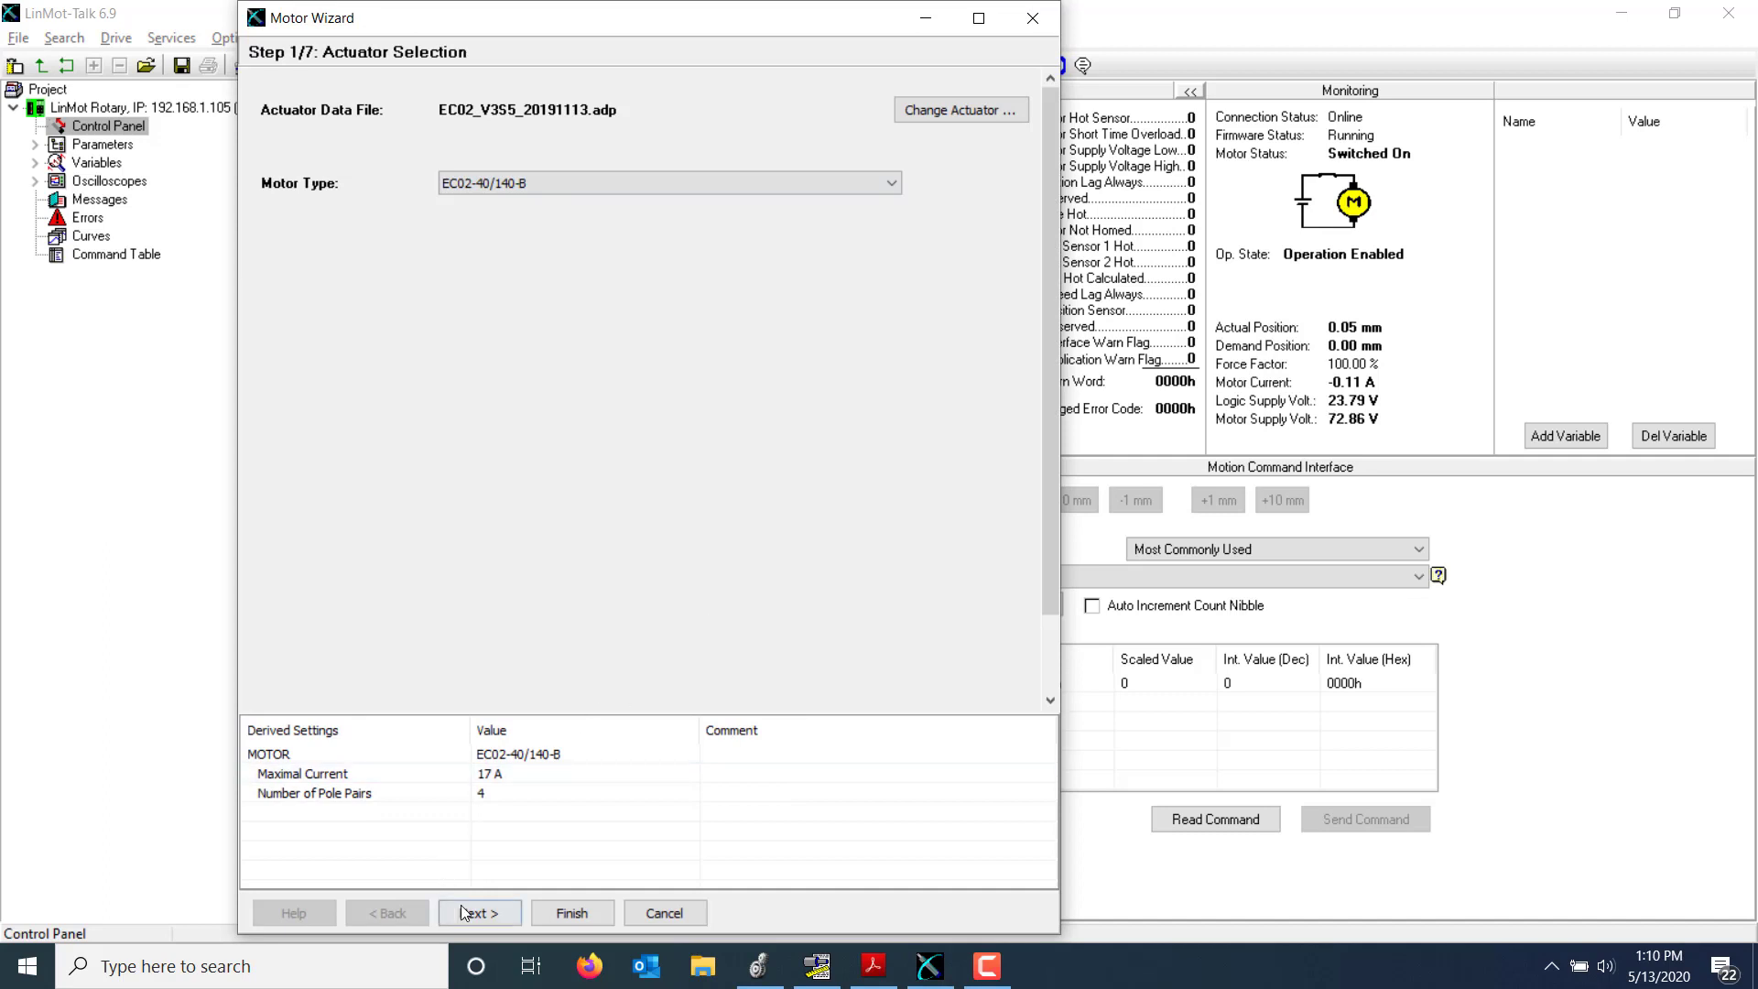
{"action": "left_click", "coordinate": [461, 911]}
{"action": "left_click", "coordinate": [459, 913]}
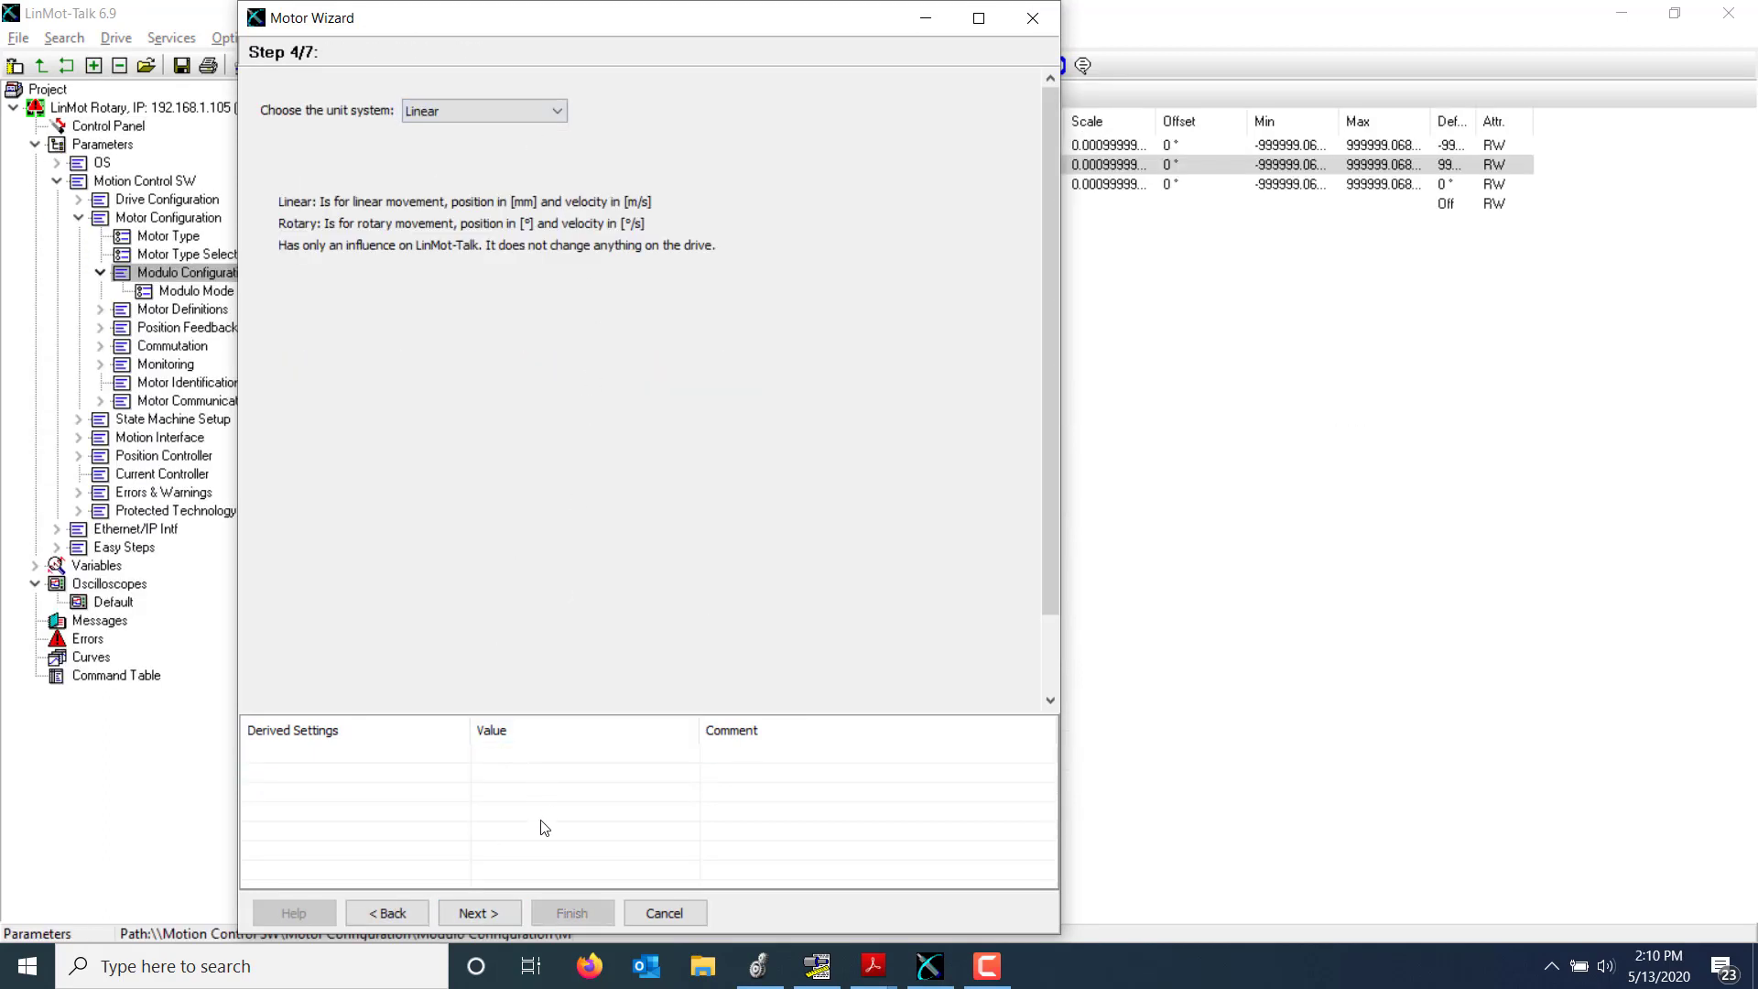
{"action": "left_click", "coordinate": [491, 916]}
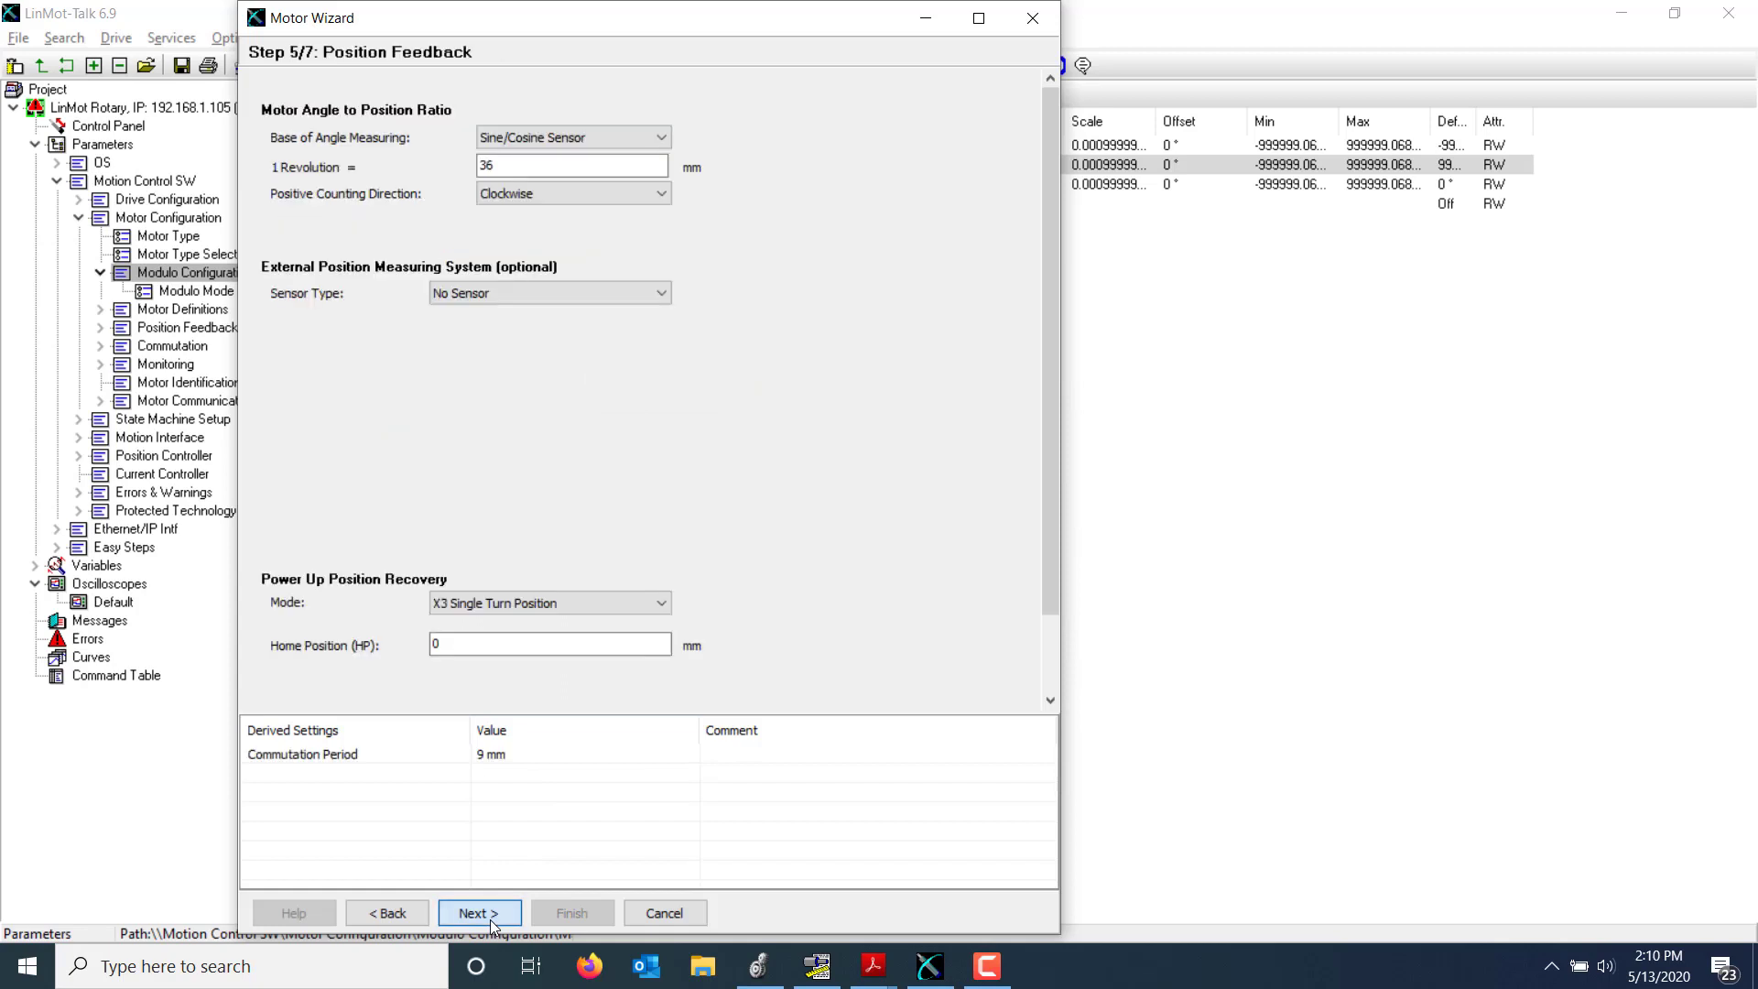
{"action": "double_click", "coordinate": [546, 166]}
{"action": "type", "text": "360"}
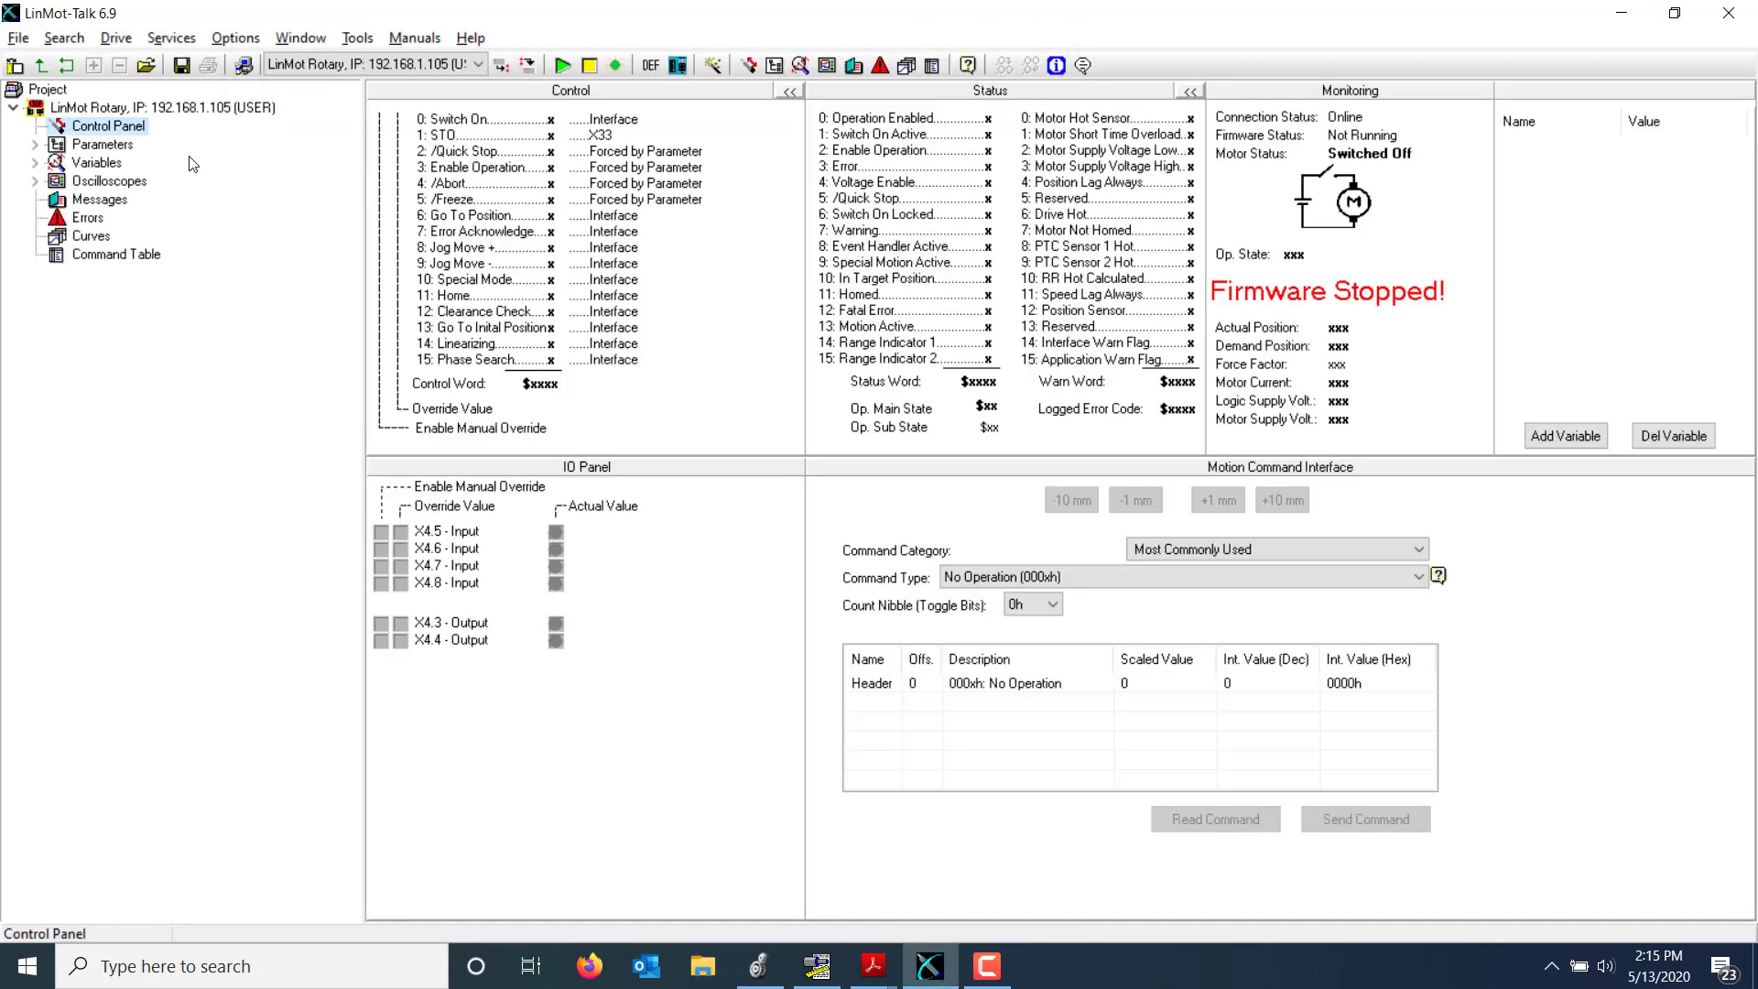
Turn on Modulo Mode in the Modulo Configuration under the Motion Control SW motor configuration parameters.
{"action": "left_click", "coordinate": [35, 146]}
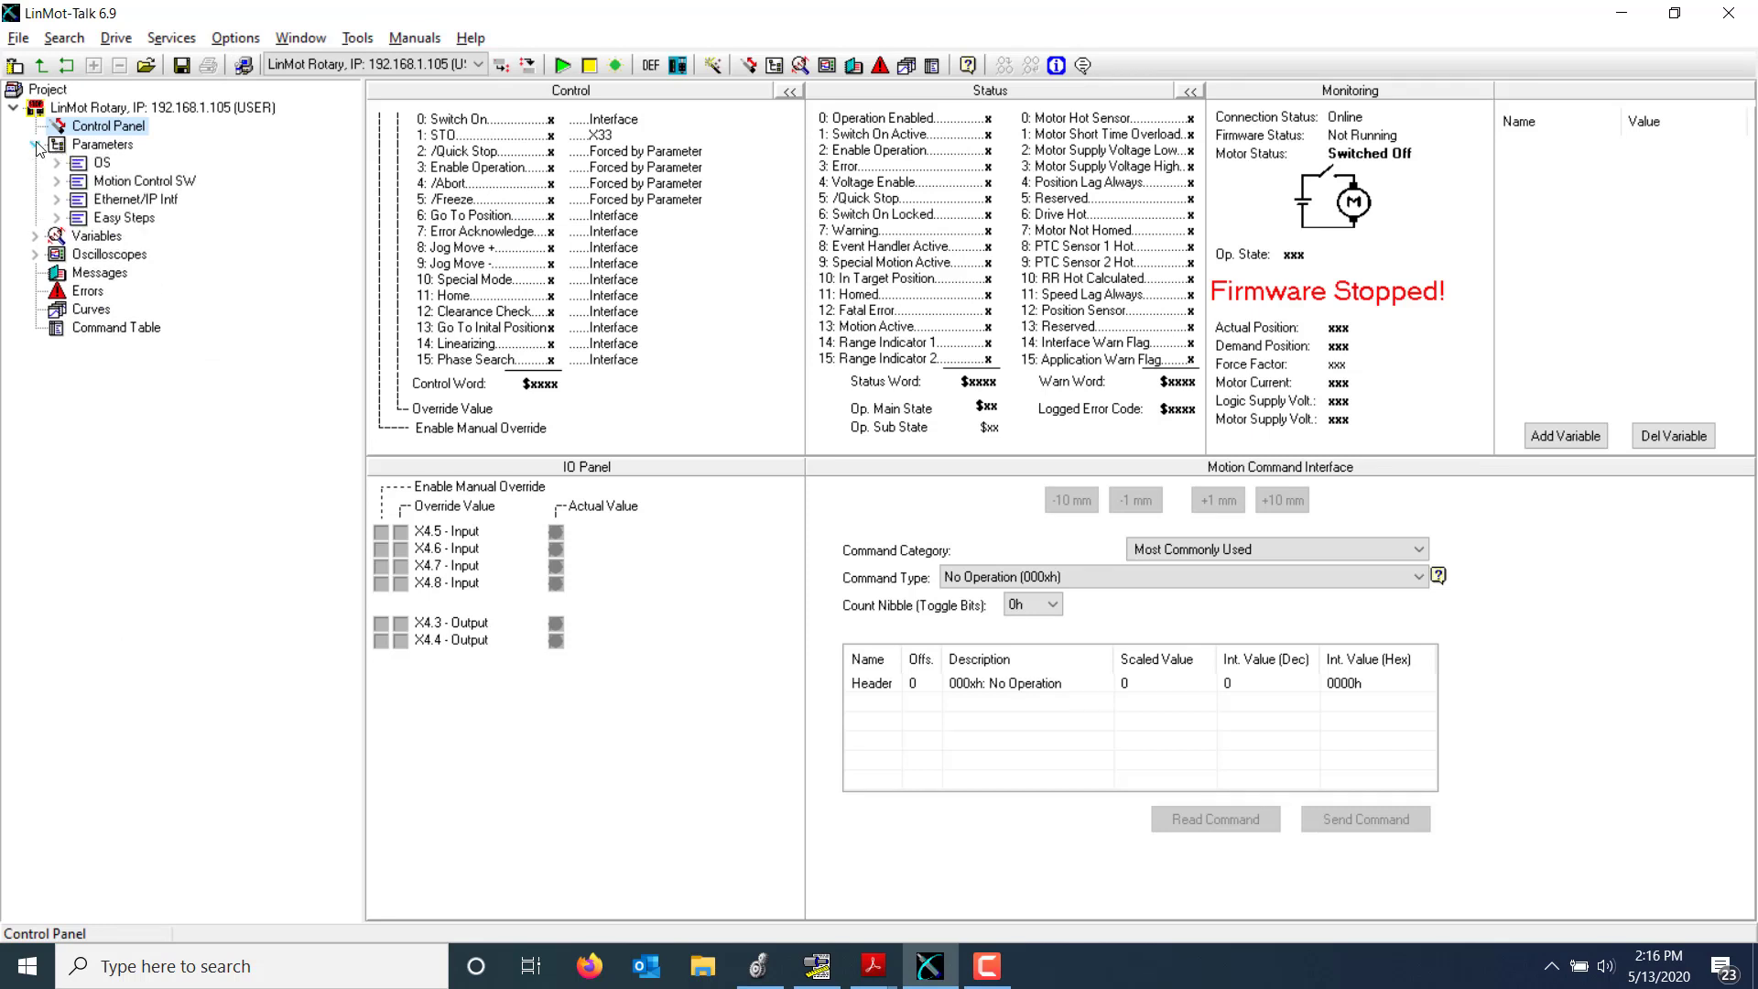
{"action": "left_click", "coordinate": [56, 183]}
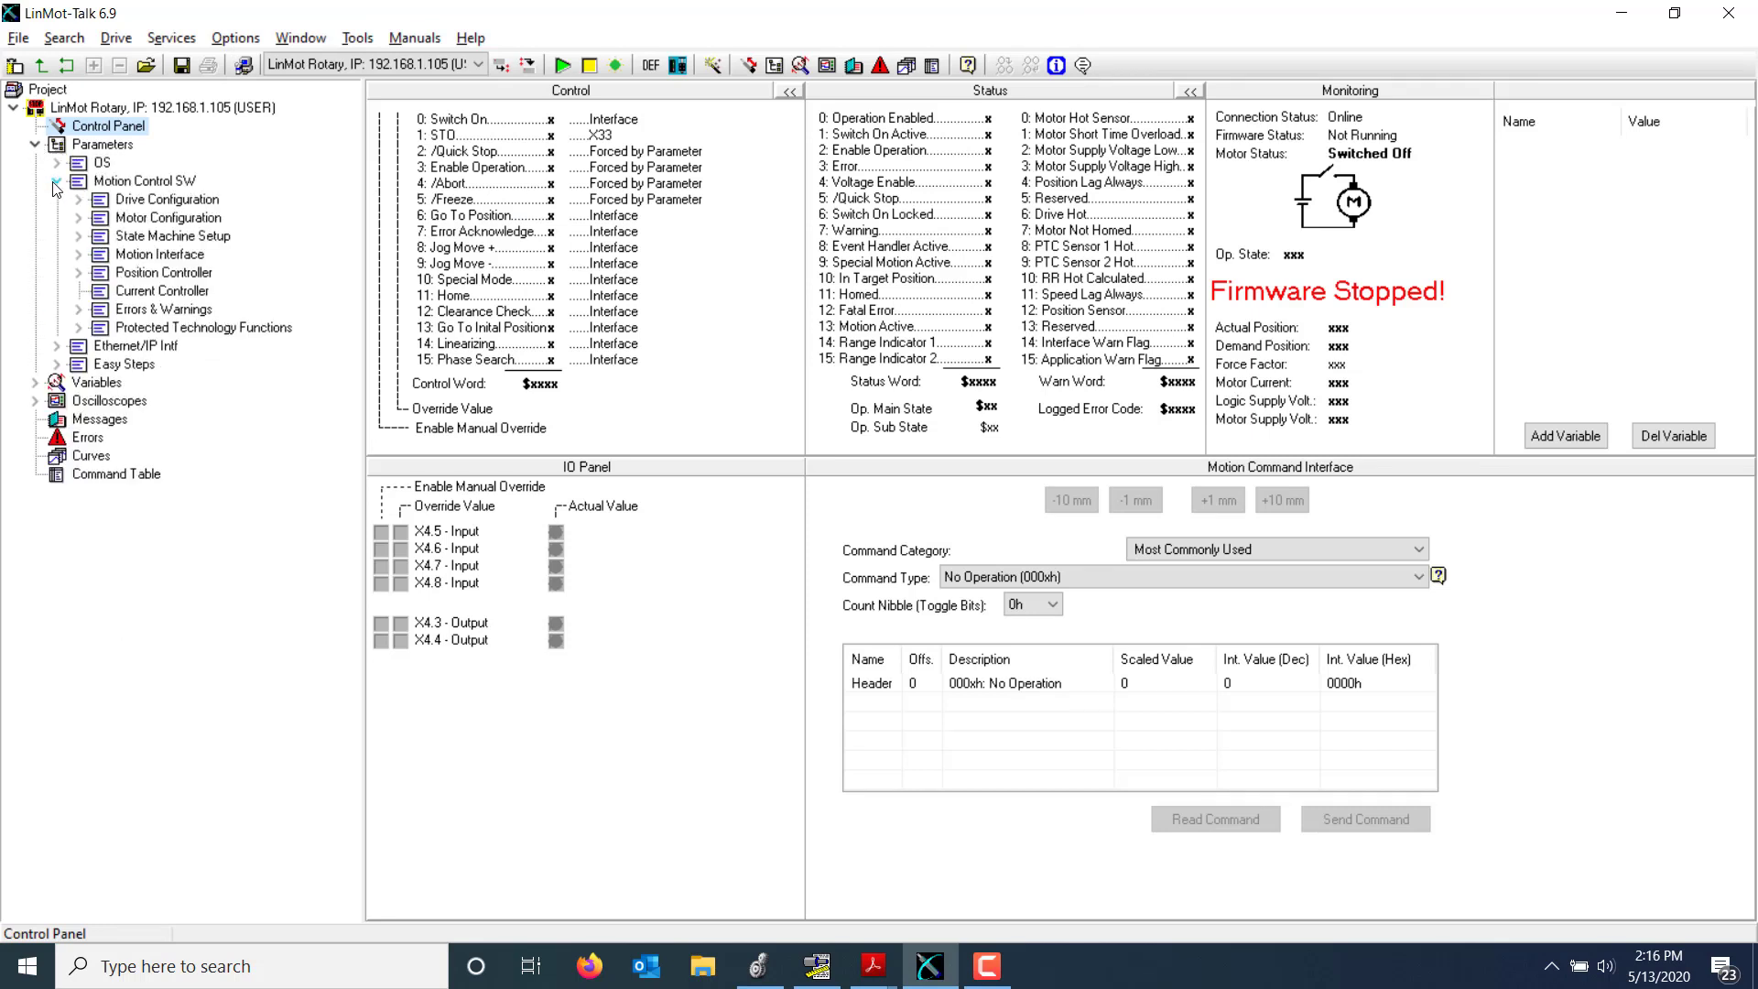
{"action": "left_click", "coordinate": [79, 219]}
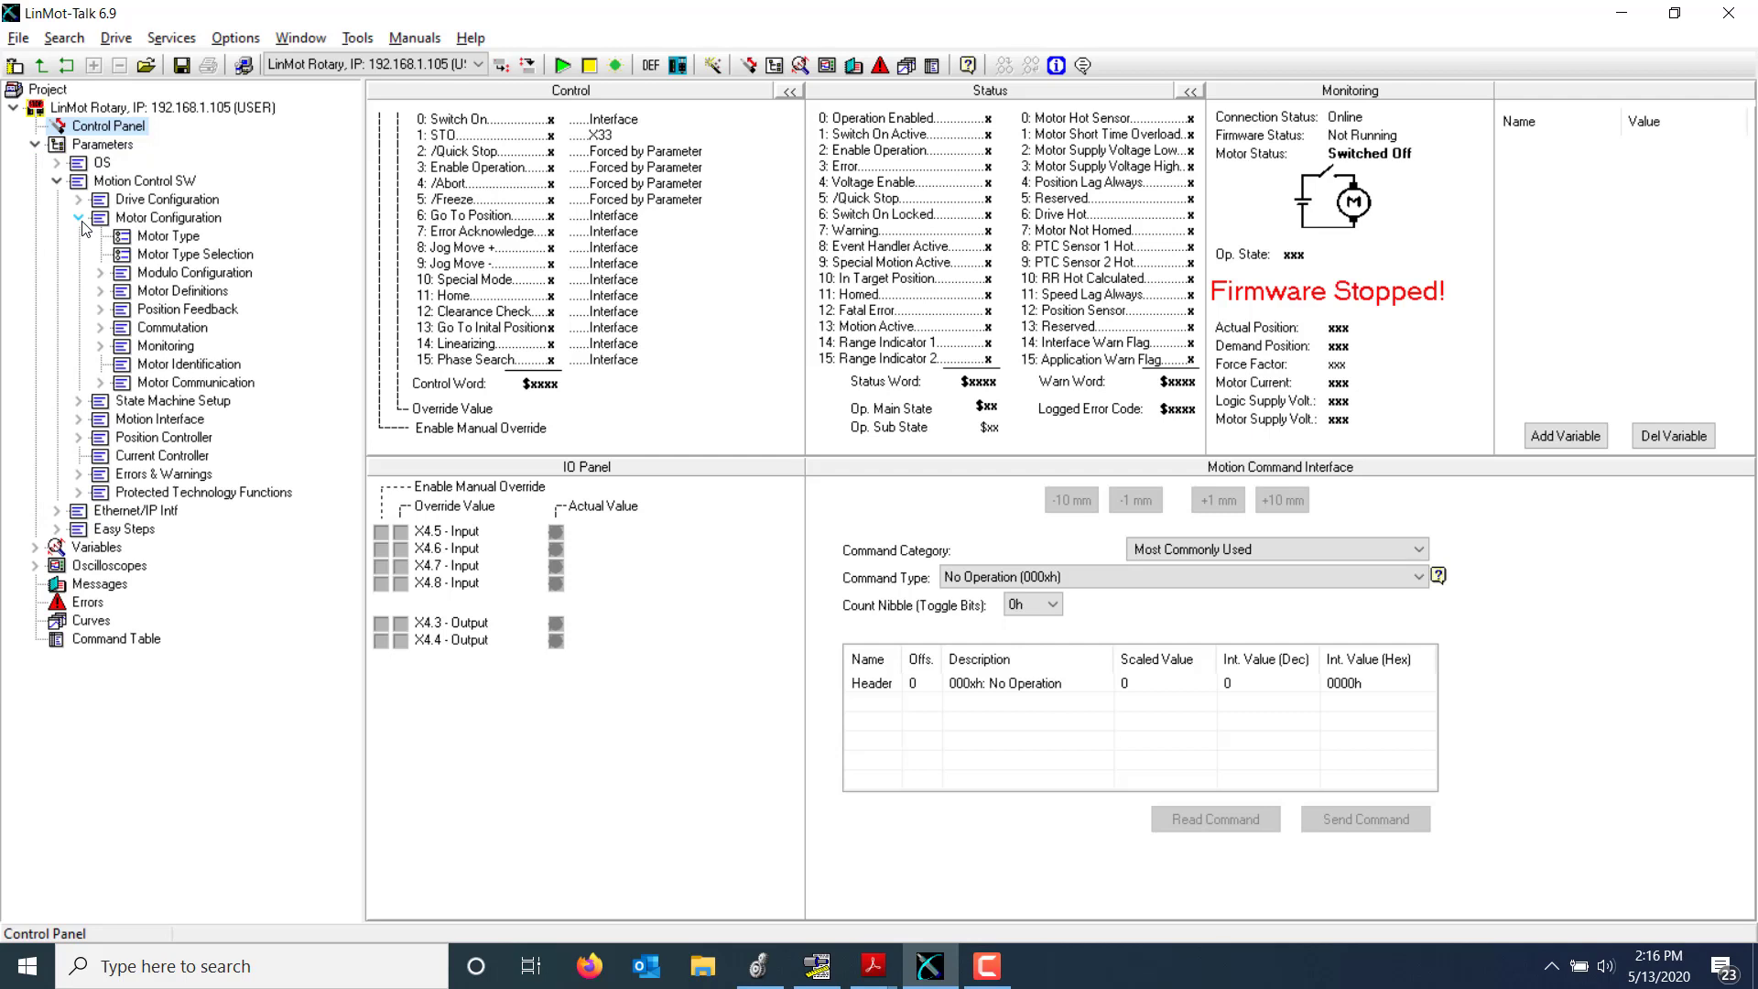
{"action": "left_click", "coordinate": [102, 273]}
{"action": "left_click", "coordinate": [188, 291]}
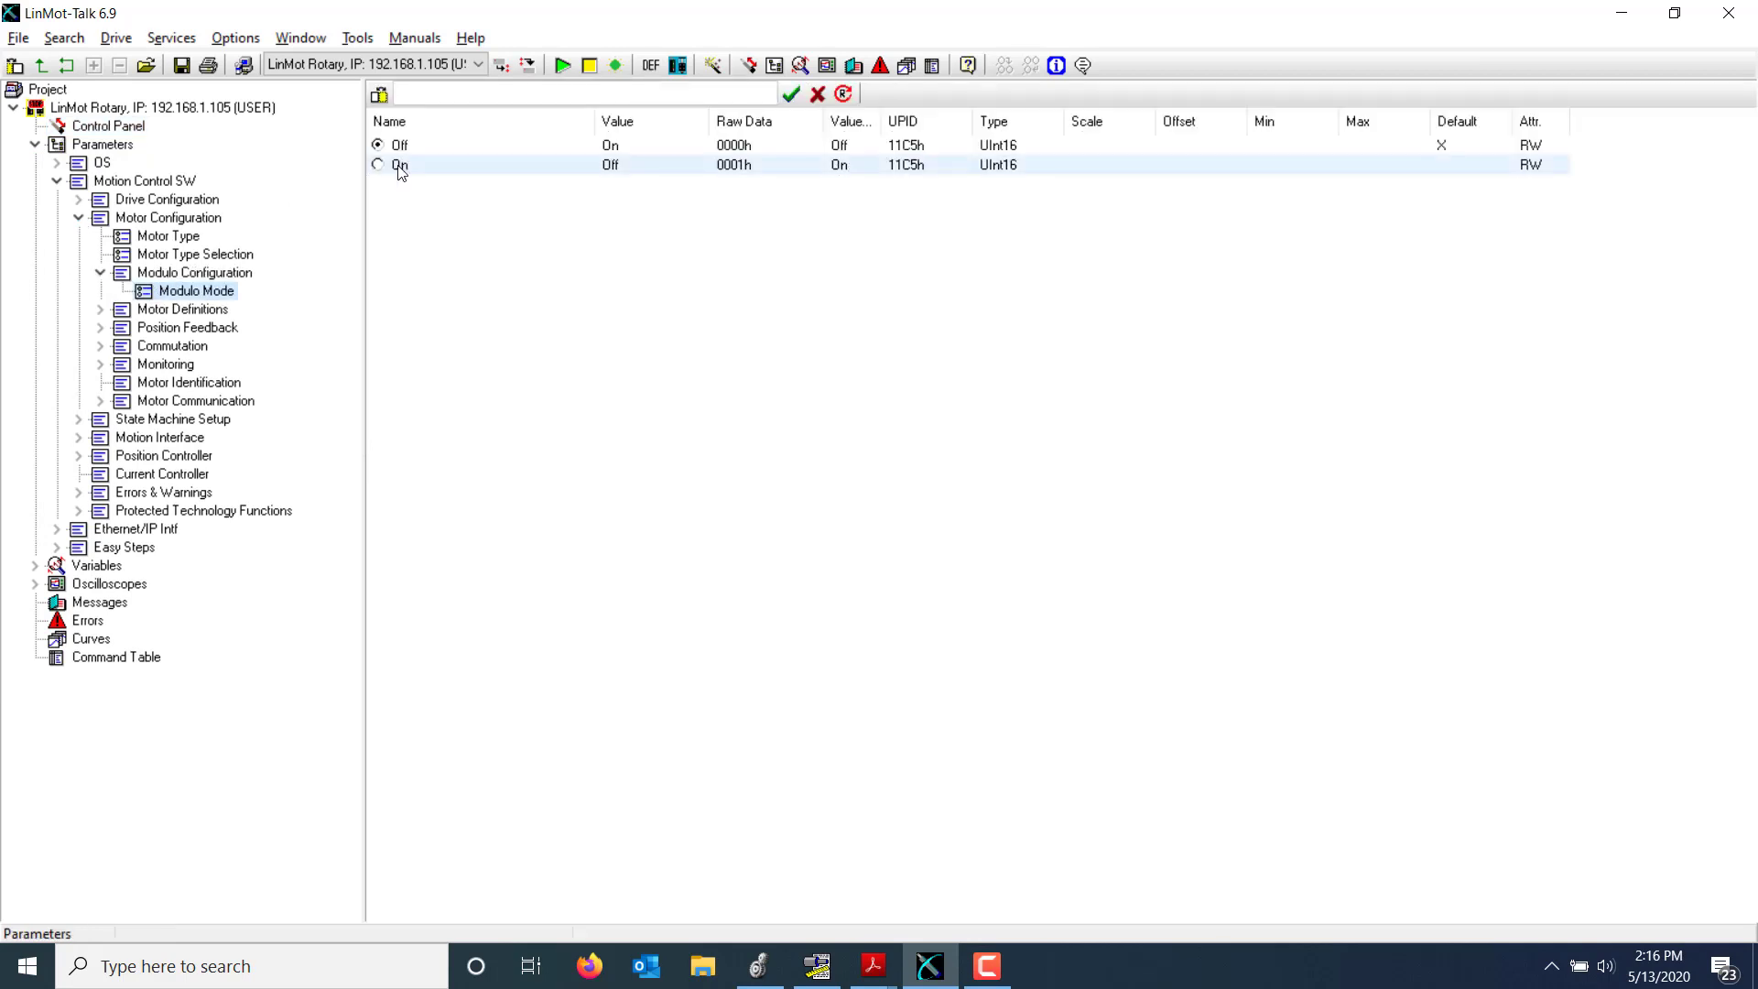
{"action": "left_click", "coordinate": [399, 168]}
{"action": "double_click", "coordinate": [397, 169]}
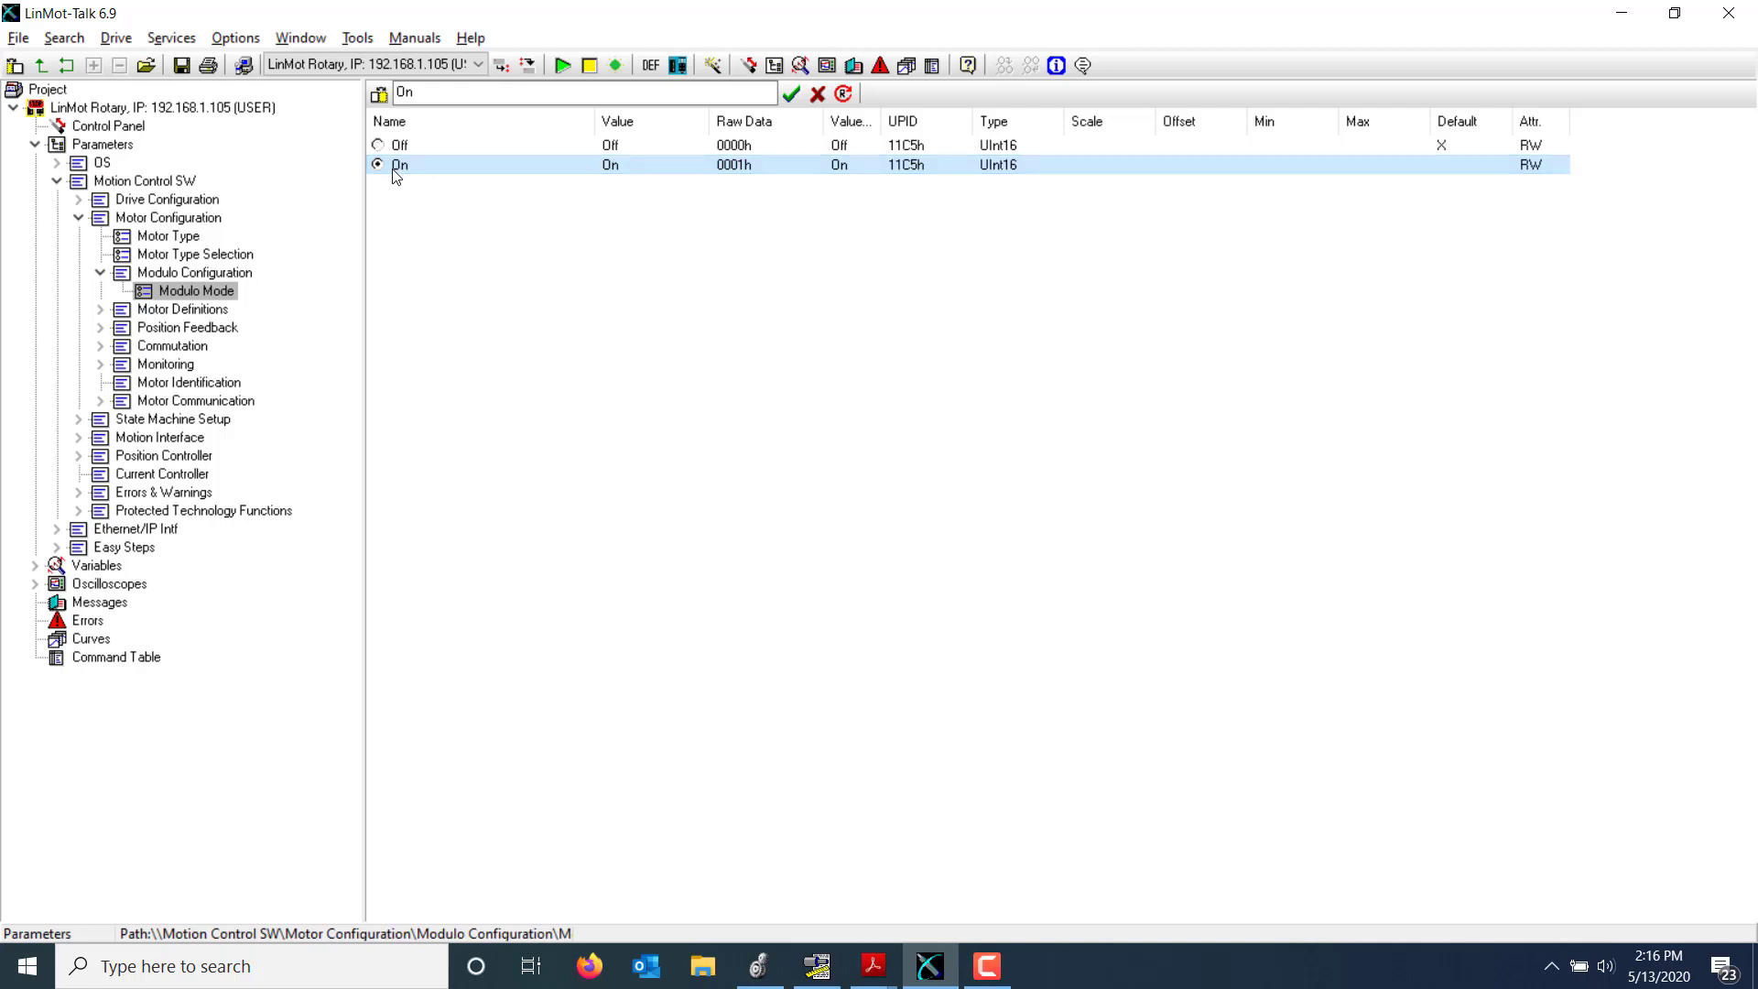
Set the modulo minimal position to 0 mm and the maximal position to 360 mm, and restart the drive.
{"action": "left_click", "coordinate": [195, 274]}
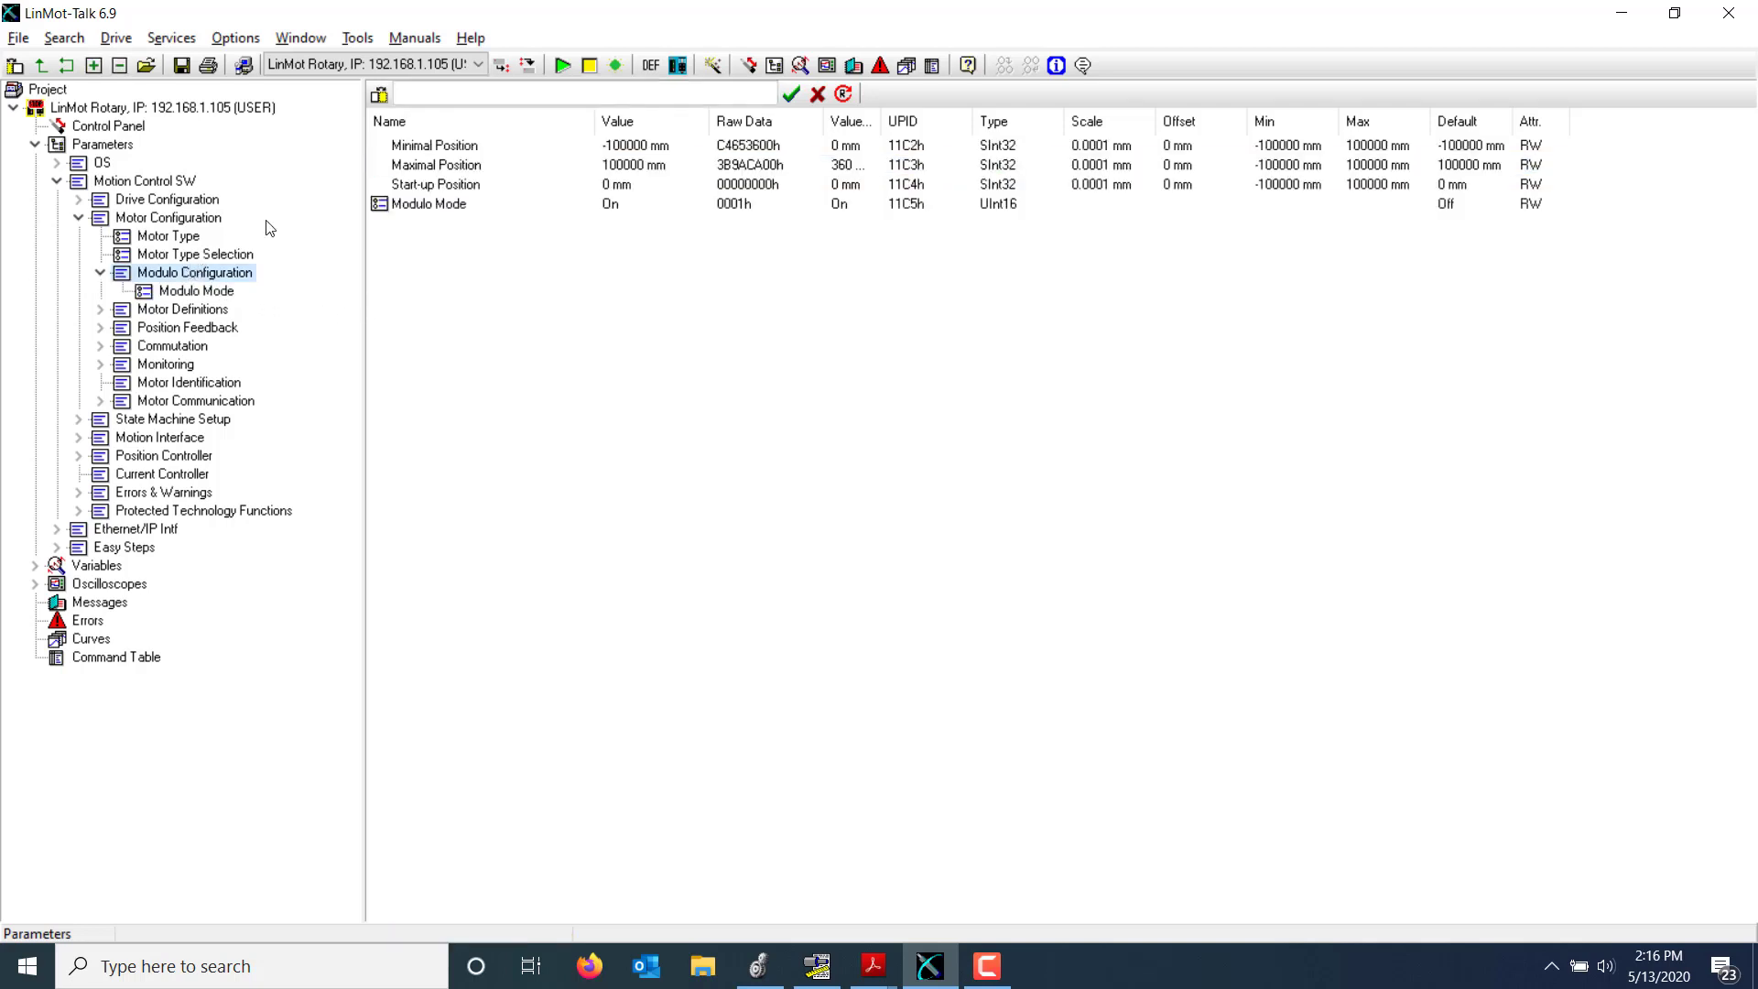
{"action": "left_click", "coordinate": [439, 149]}
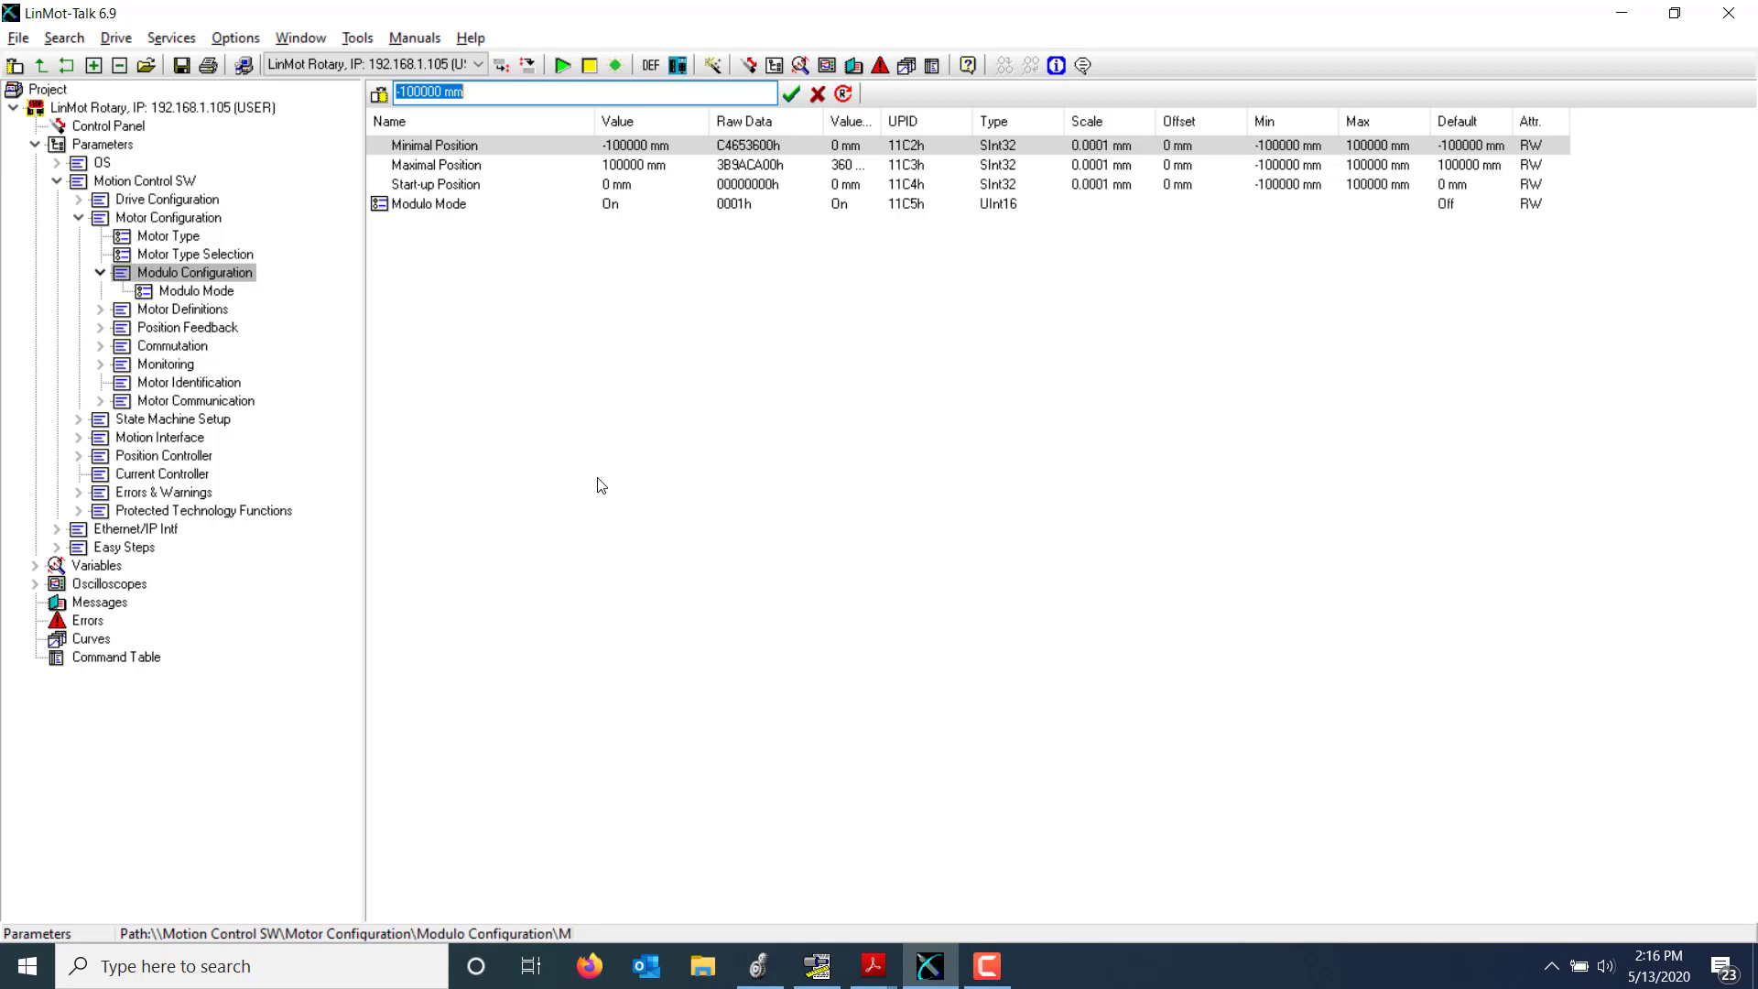
{"action": "type", "text": "0"}
{"action": "key", "text": "Return"}
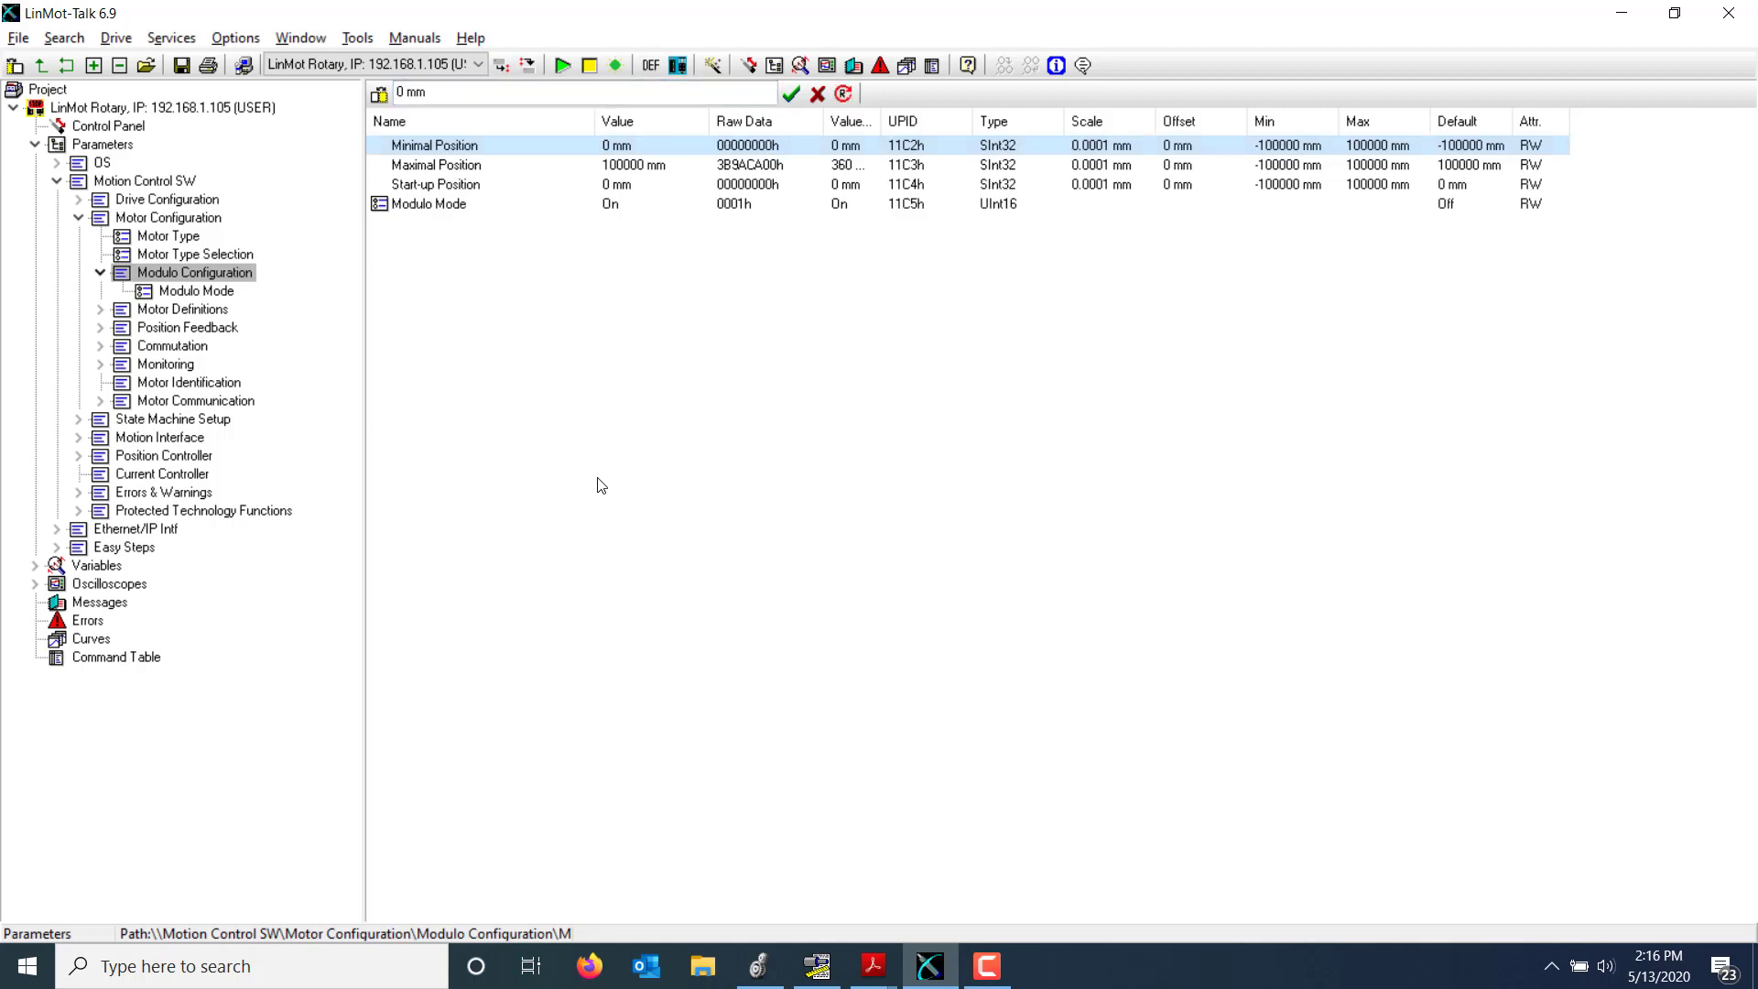
{"action": "left_click", "coordinate": [661, 166]}
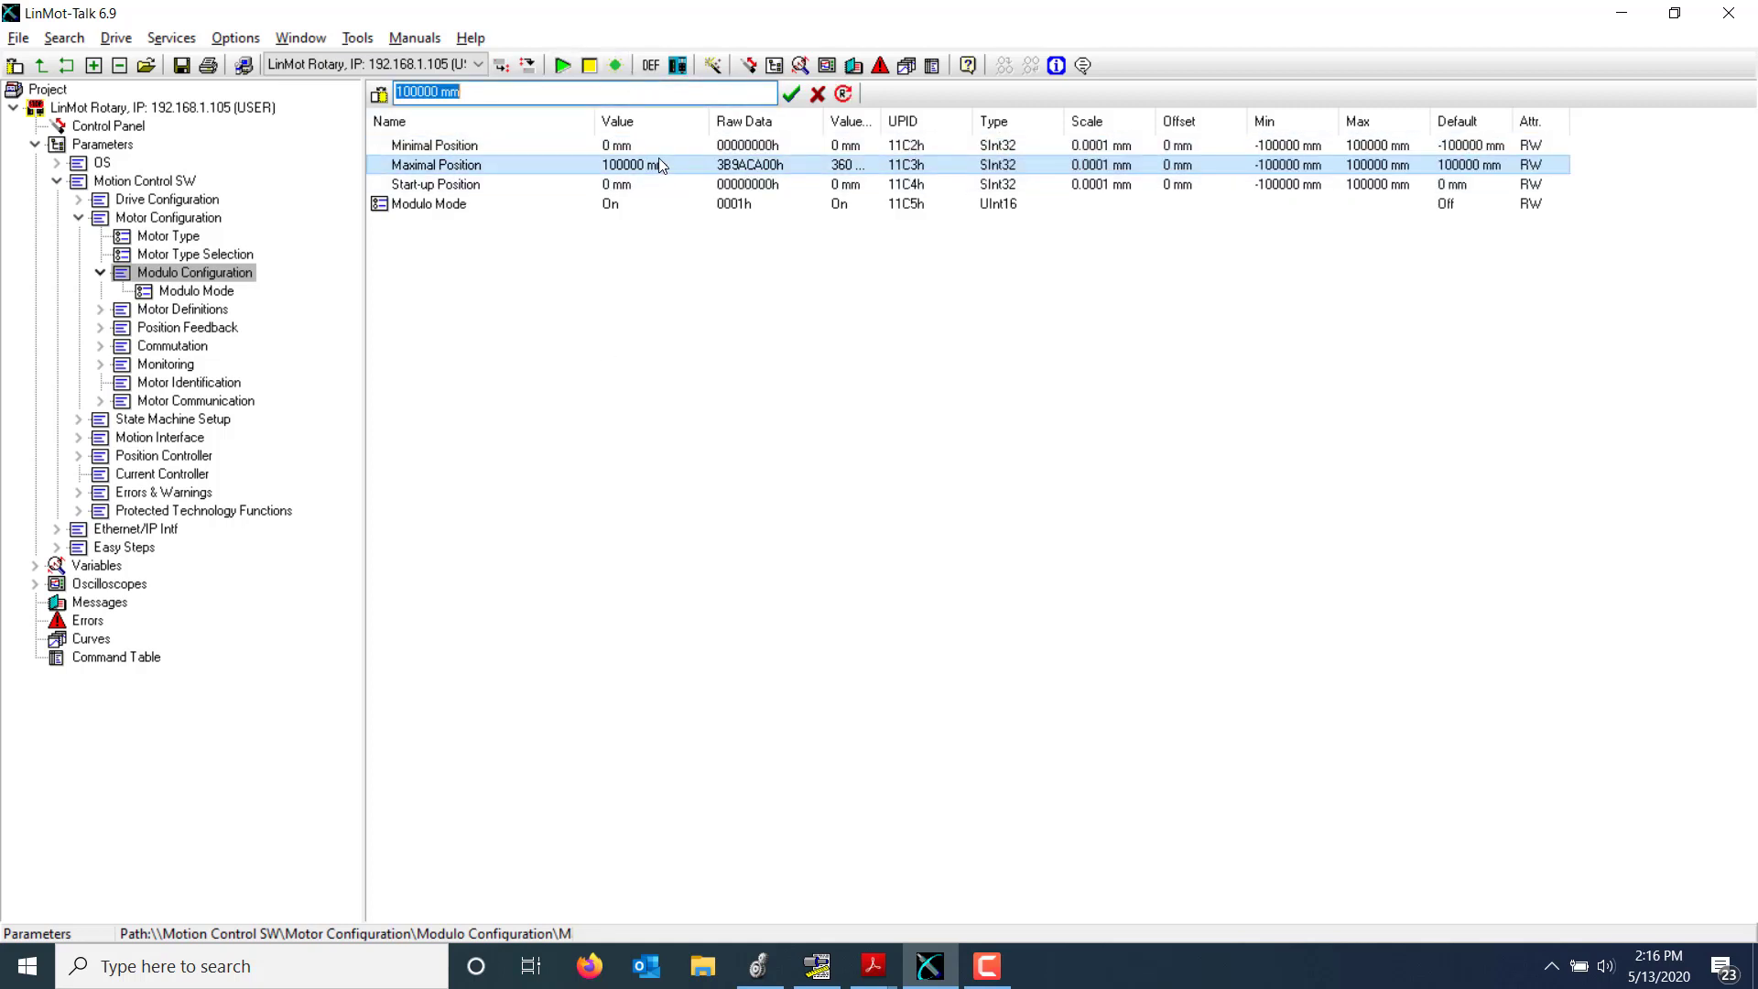
{"action": "type", "text": "360"}
{"action": "key", "text": "Return"}
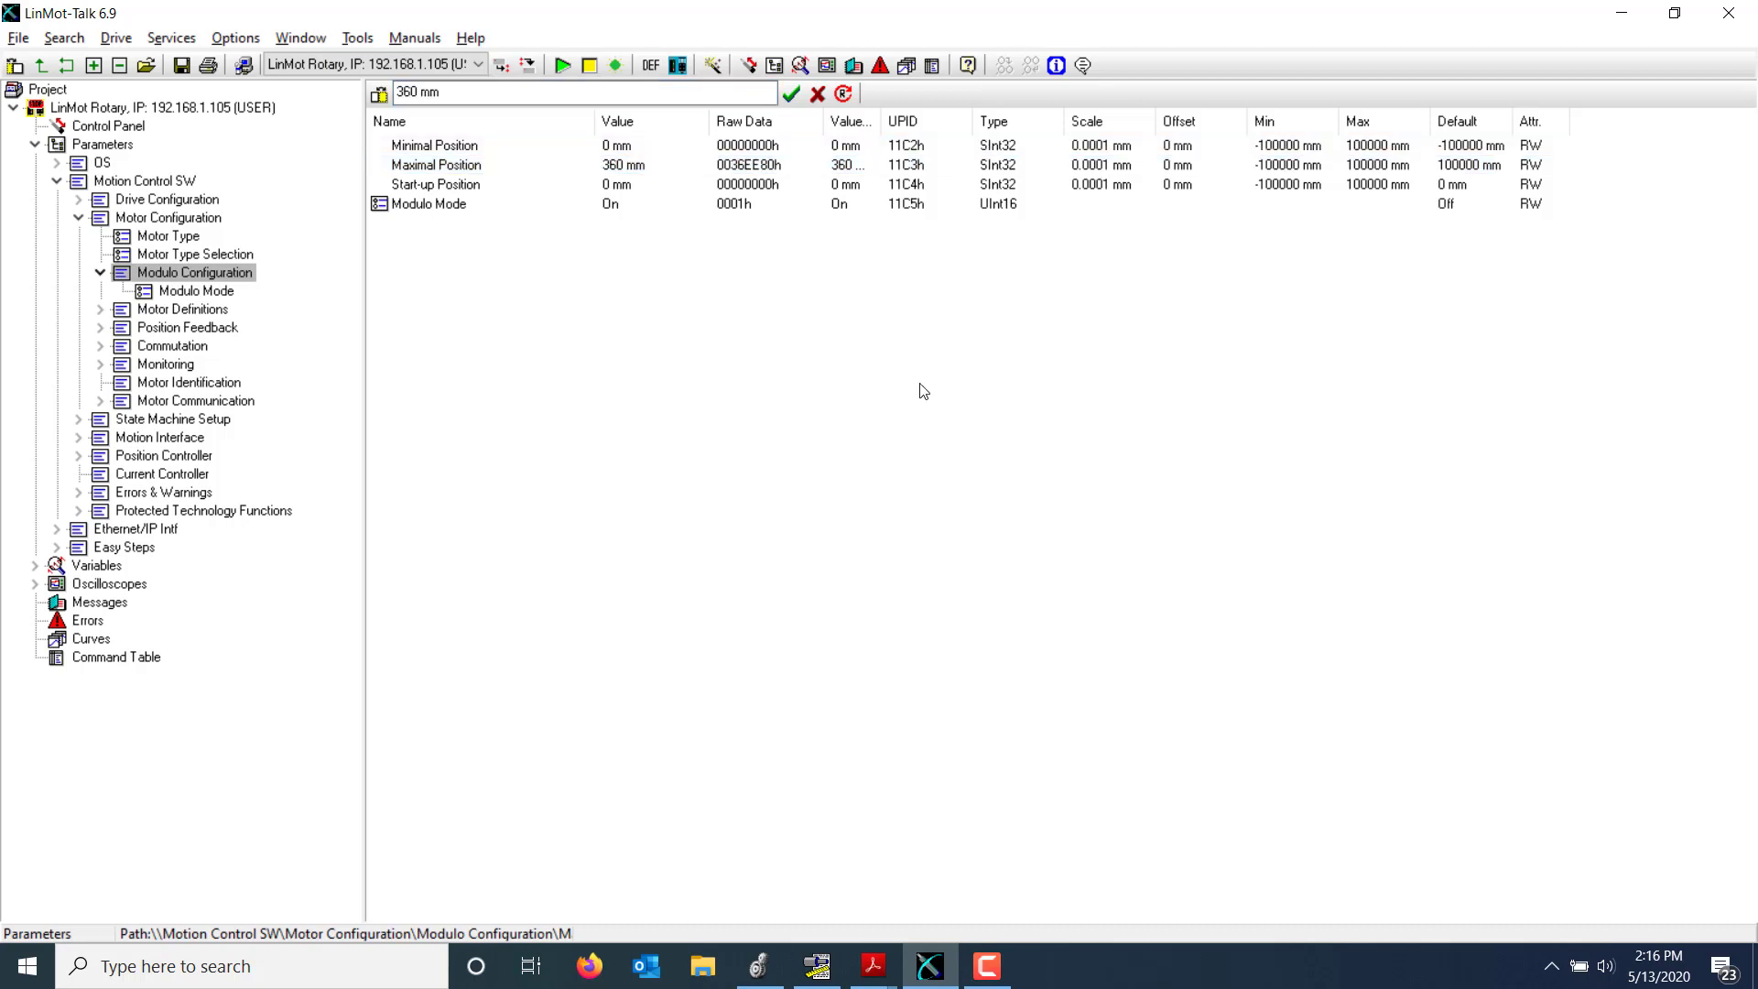
{"action": "left_click", "coordinate": [615, 66]}
{"action": "left_click", "coordinate": [942, 516]}
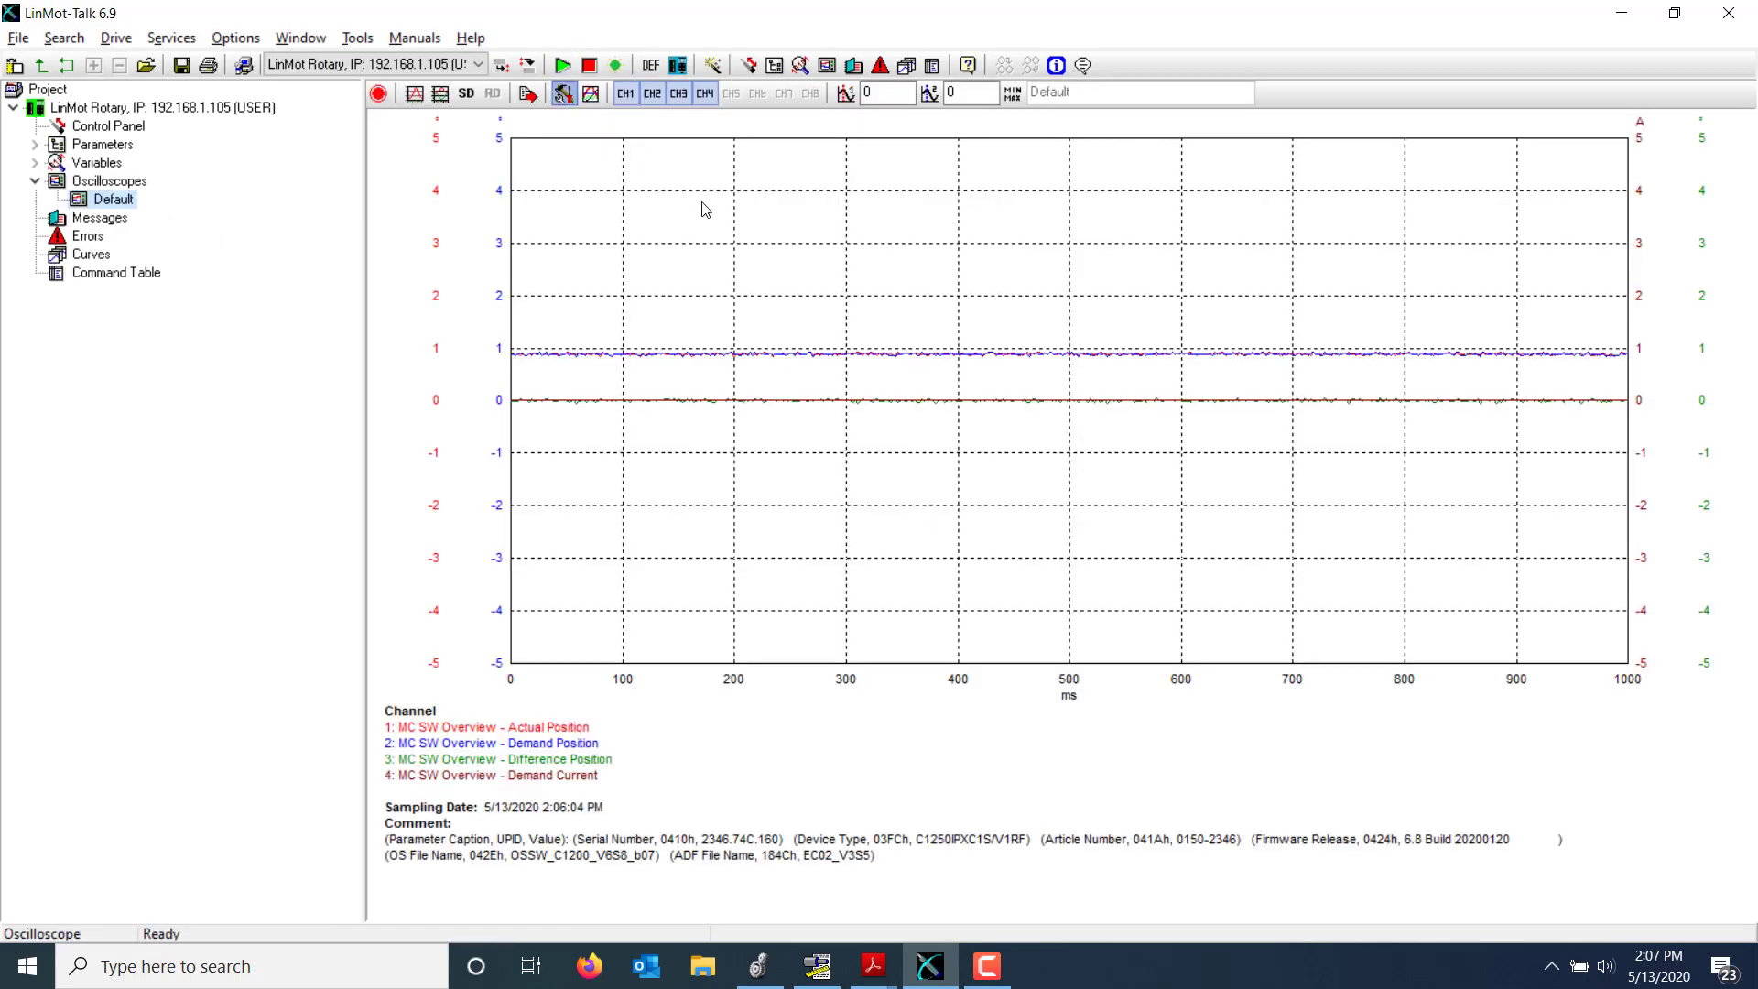
Set the default oscilloscope's recording time to 10000 ms and its trigger condition to A.
{"action": "double_click", "coordinate": [701, 206]}
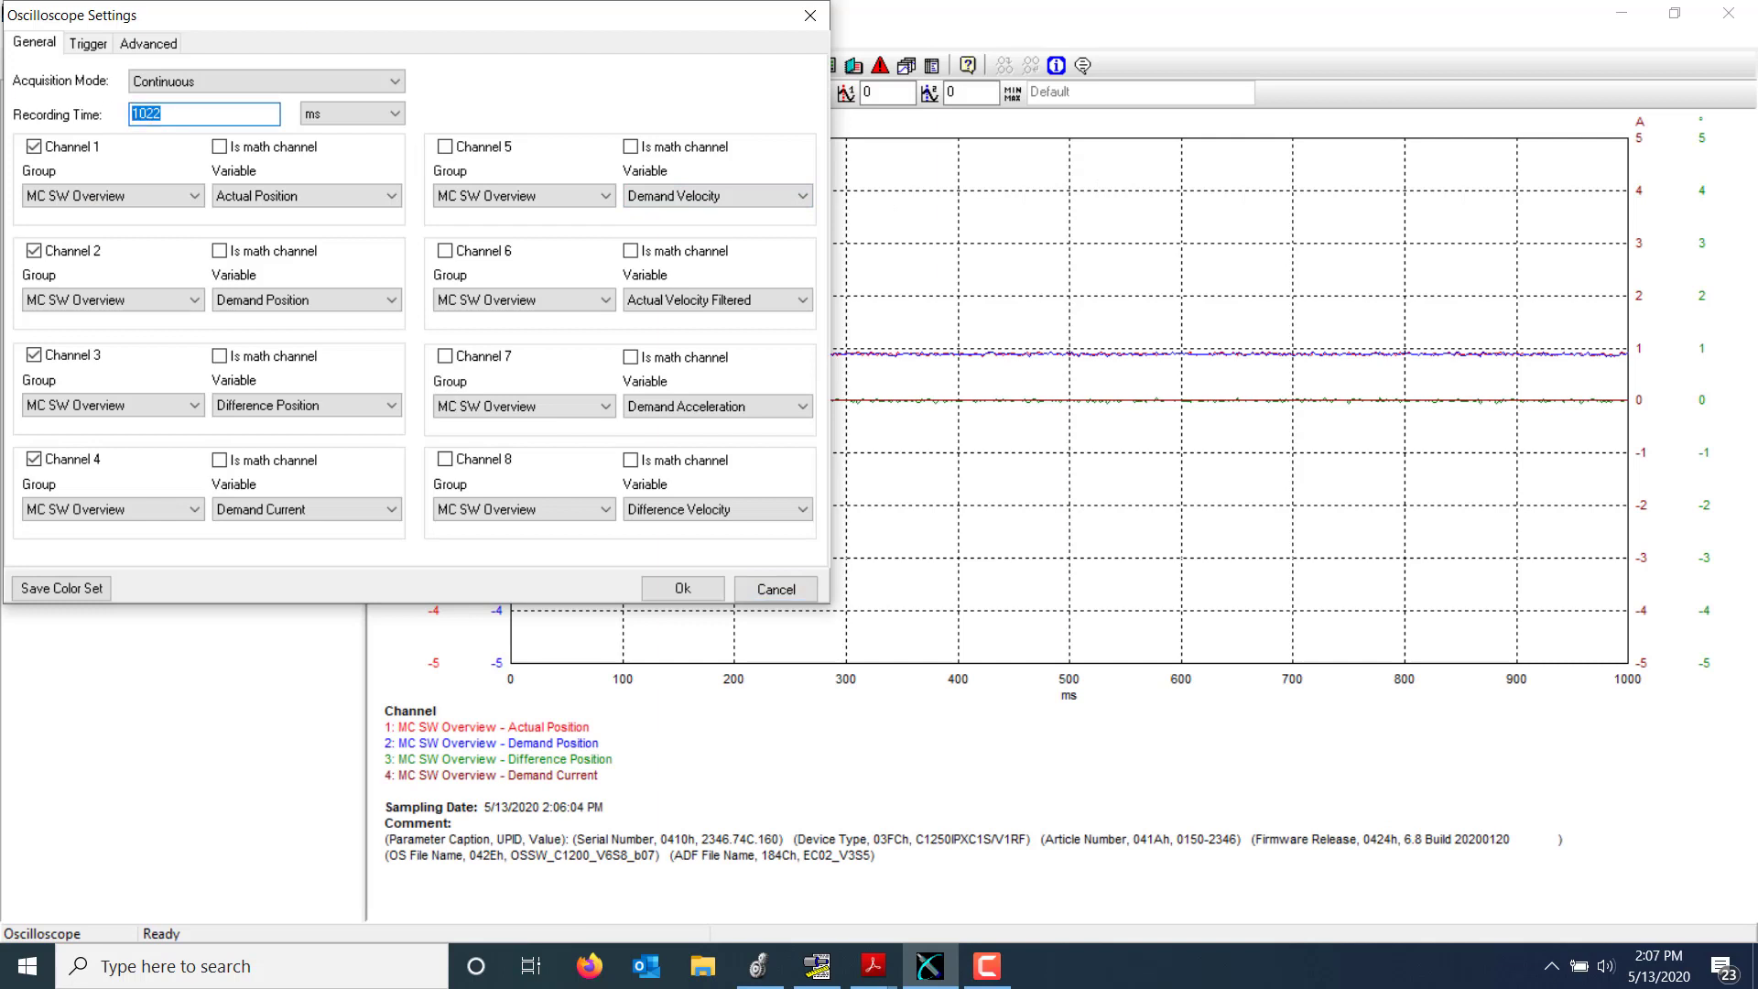
{"action": "type", "text": "10000"}
{"action": "left_click", "coordinate": [89, 43]}
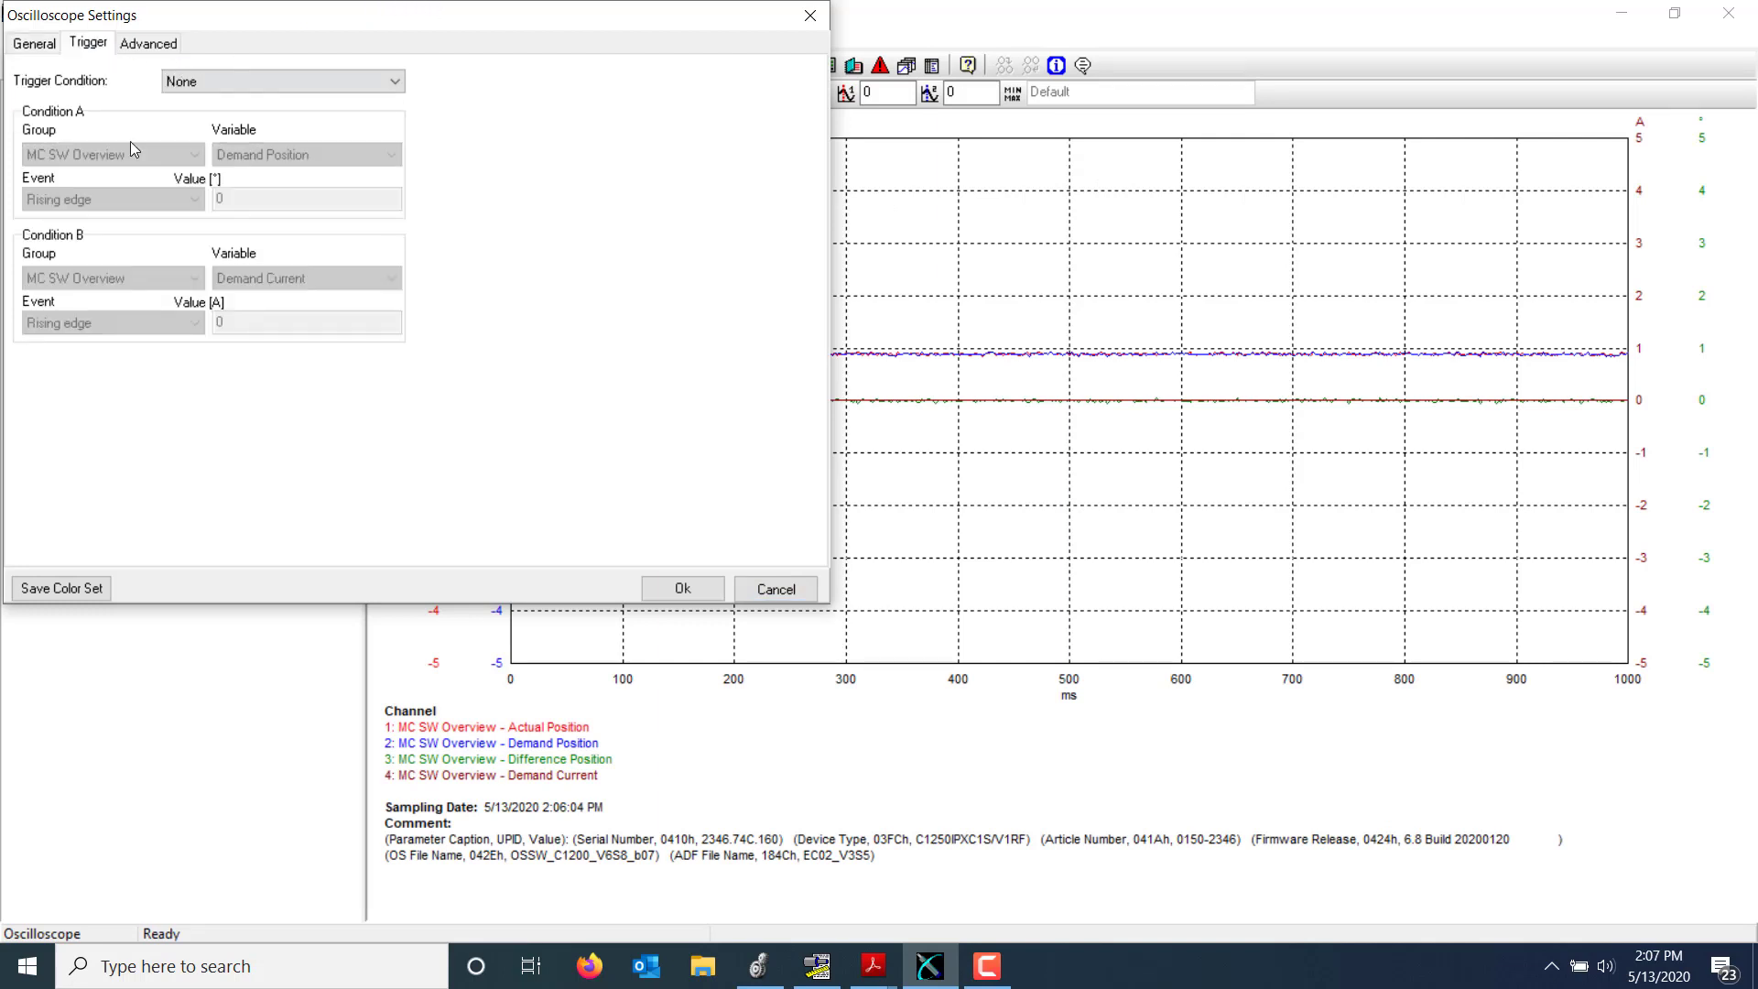
{"action": "left_click", "coordinate": [243, 81]}
{"action": "left_click", "coordinate": [243, 129]}
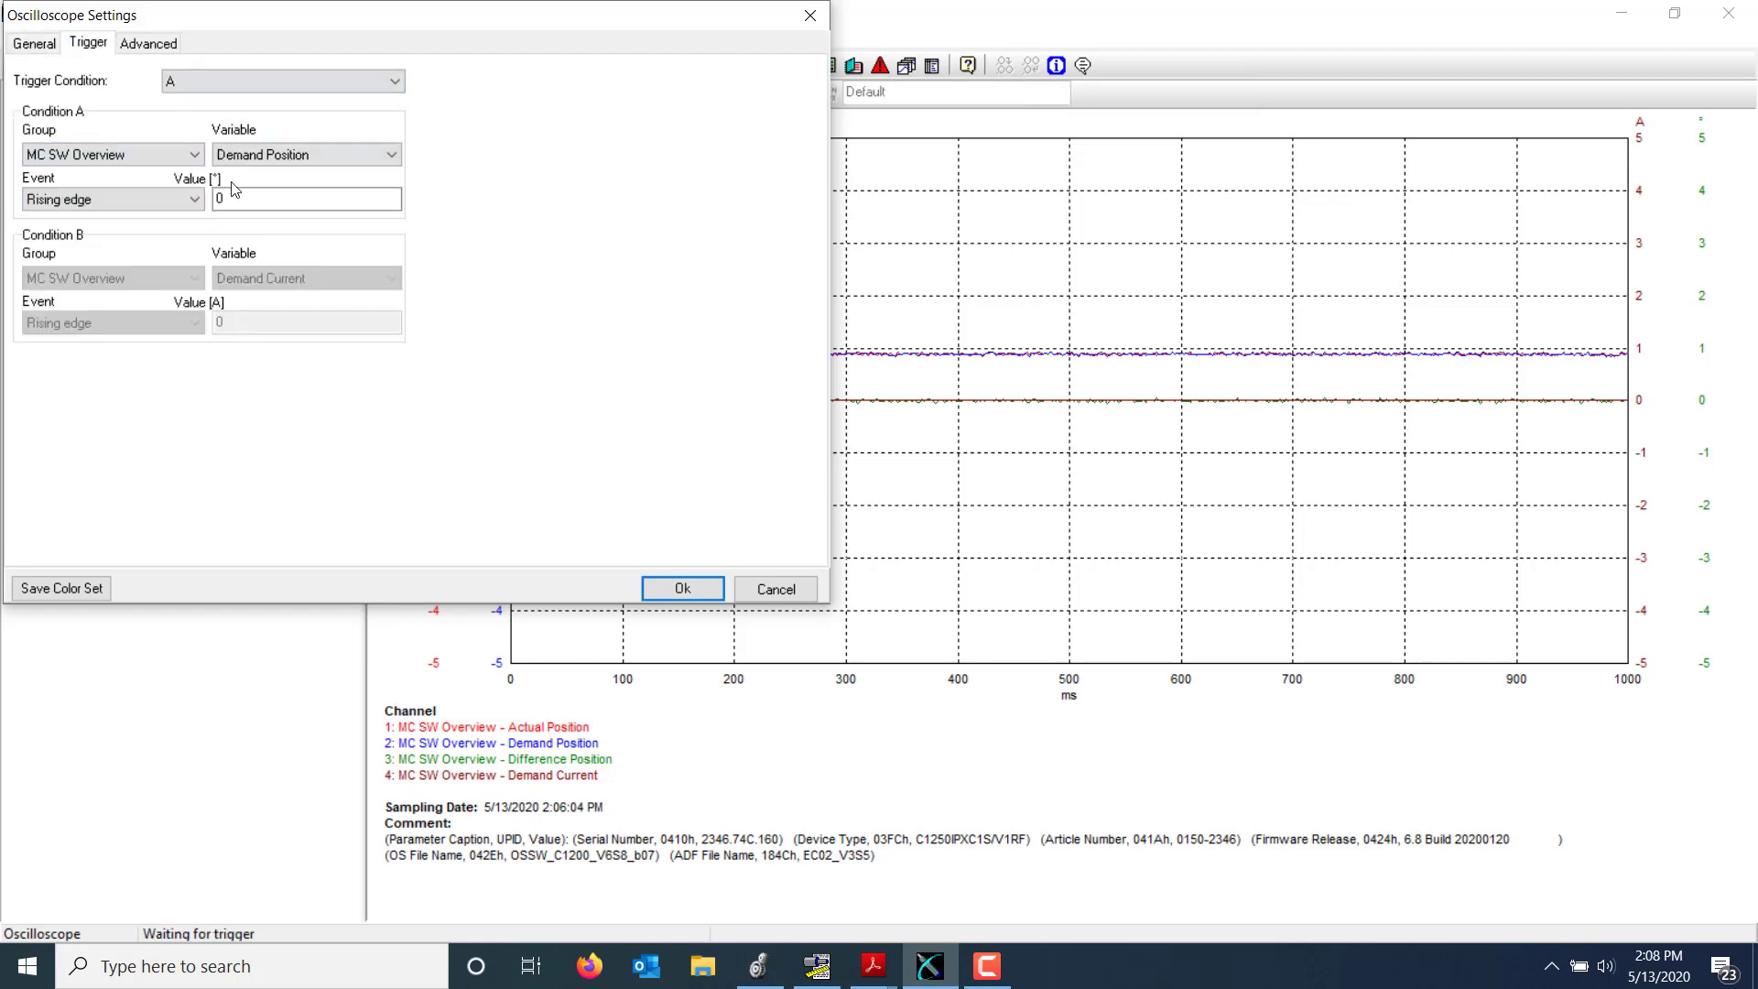
Enable a 10% pretrigger for the oscilloscope and apply the settings.
{"action": "left_click", "coordinate": [148, 43]}
{"action": "left_click", "coordinate": [20, 82]}
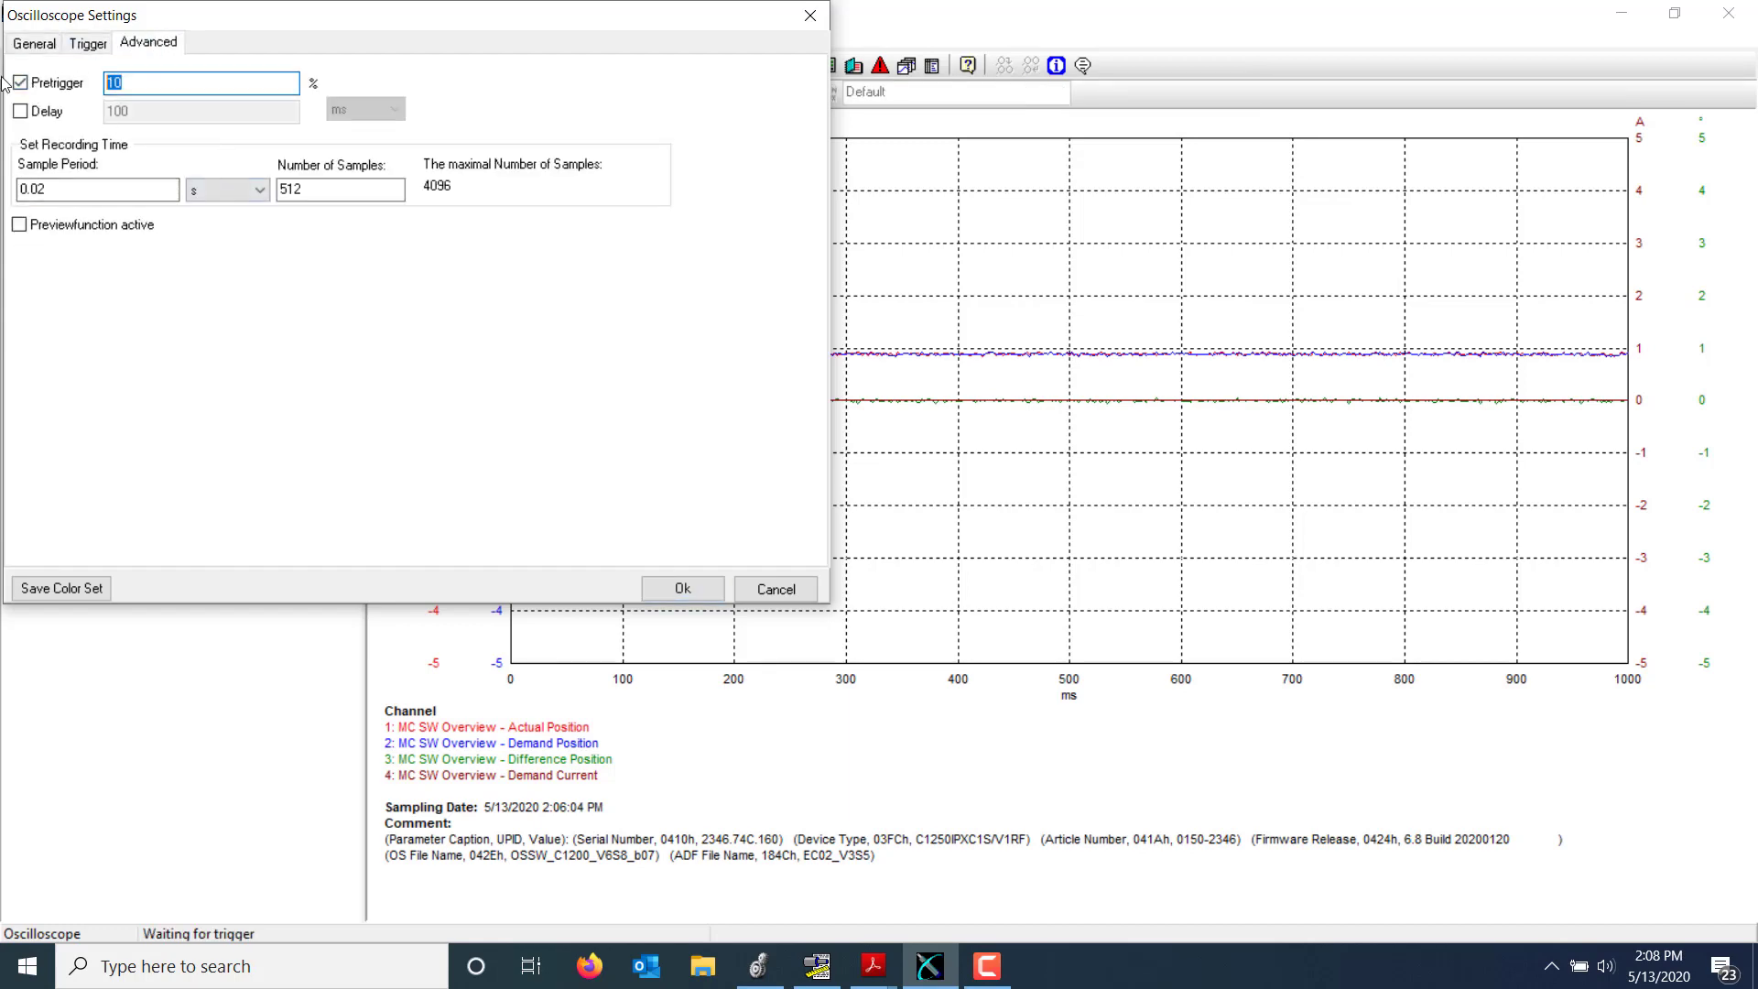
{"action": "left_click", "coordinate": [683, 589]}
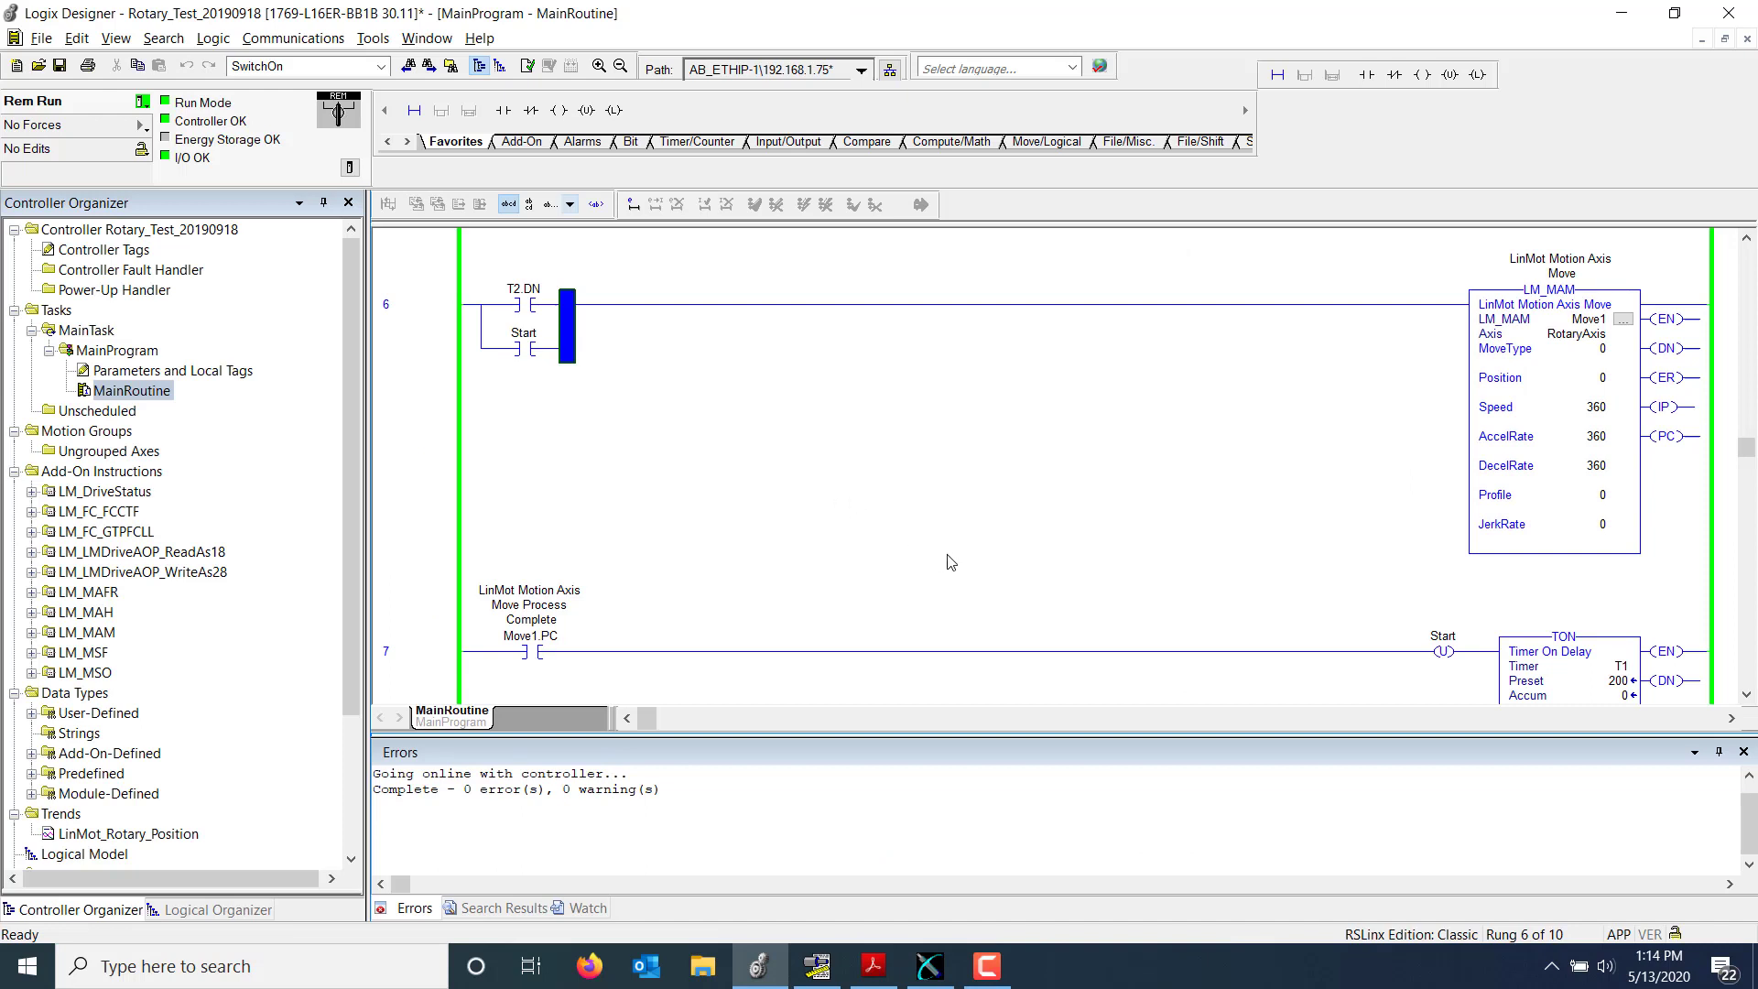
Examine the LM_MAM move instructions on rungs 6 to 8 of MainRoutine and switch to the PDF document.
{"action": "scroll", "coordinate": [1571, 389], "scroll_direction": "down", "scroll_amount": 4}
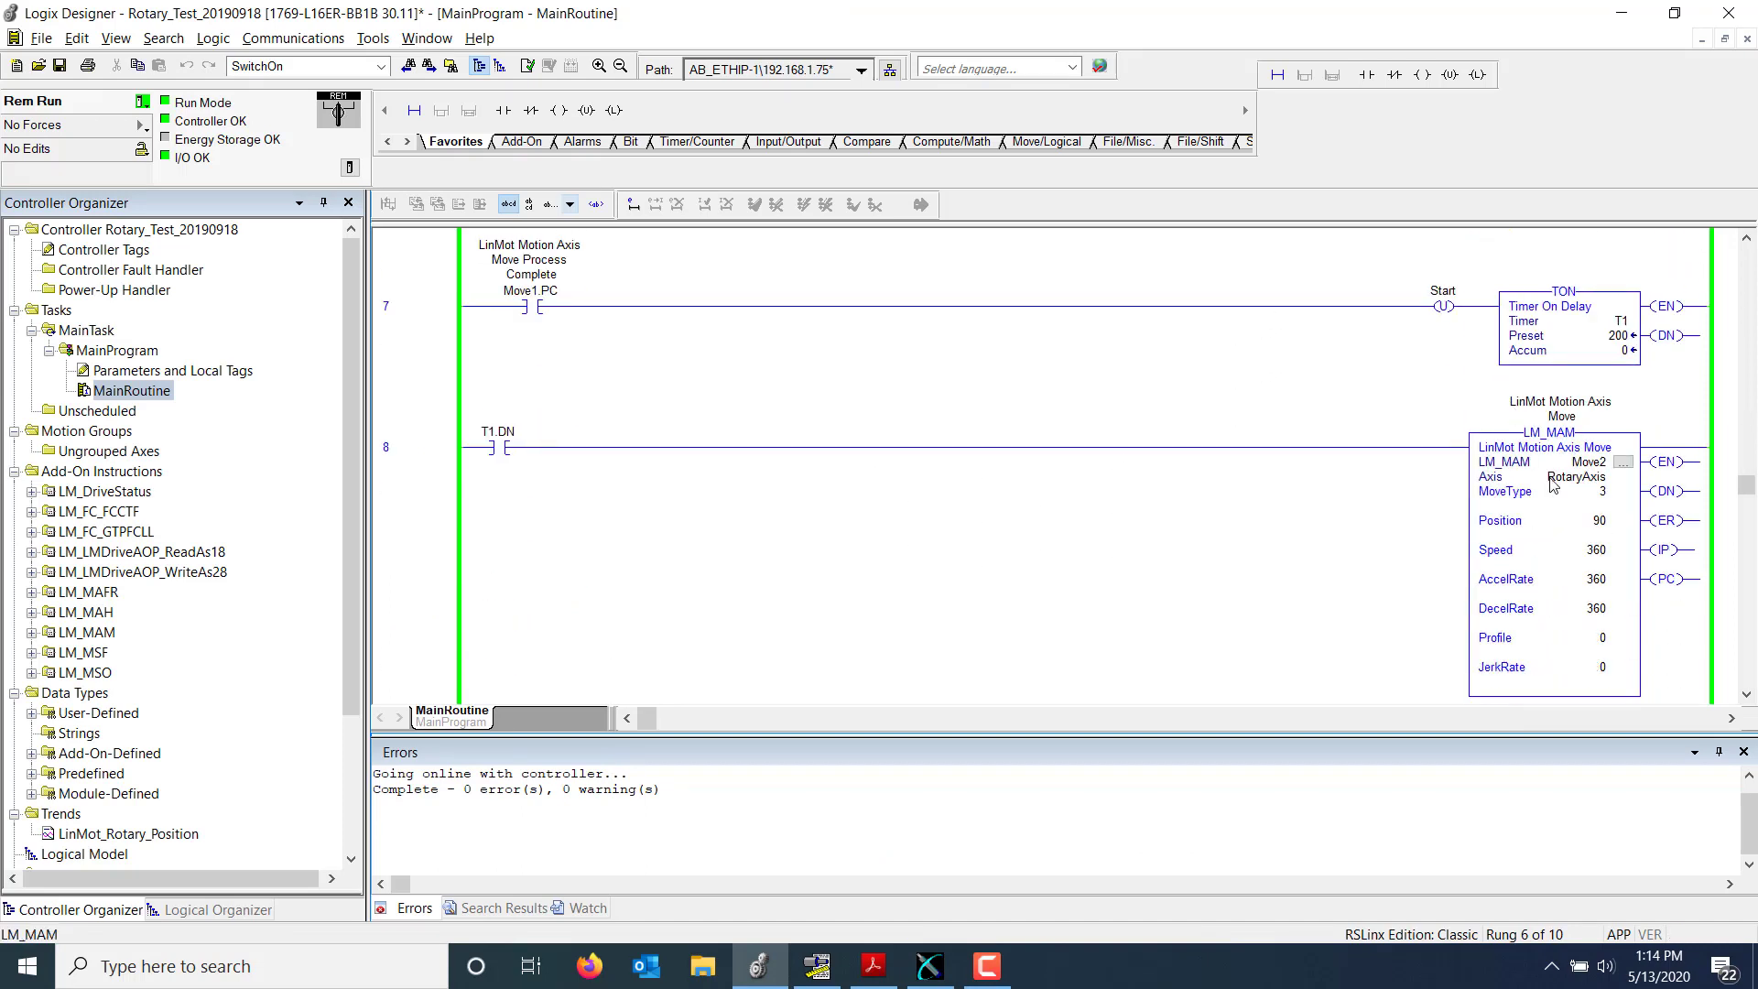
{"action": "scroll", "coordinate": [1298, 628], "scroll_direction": "up", "scroll_amount": 3}
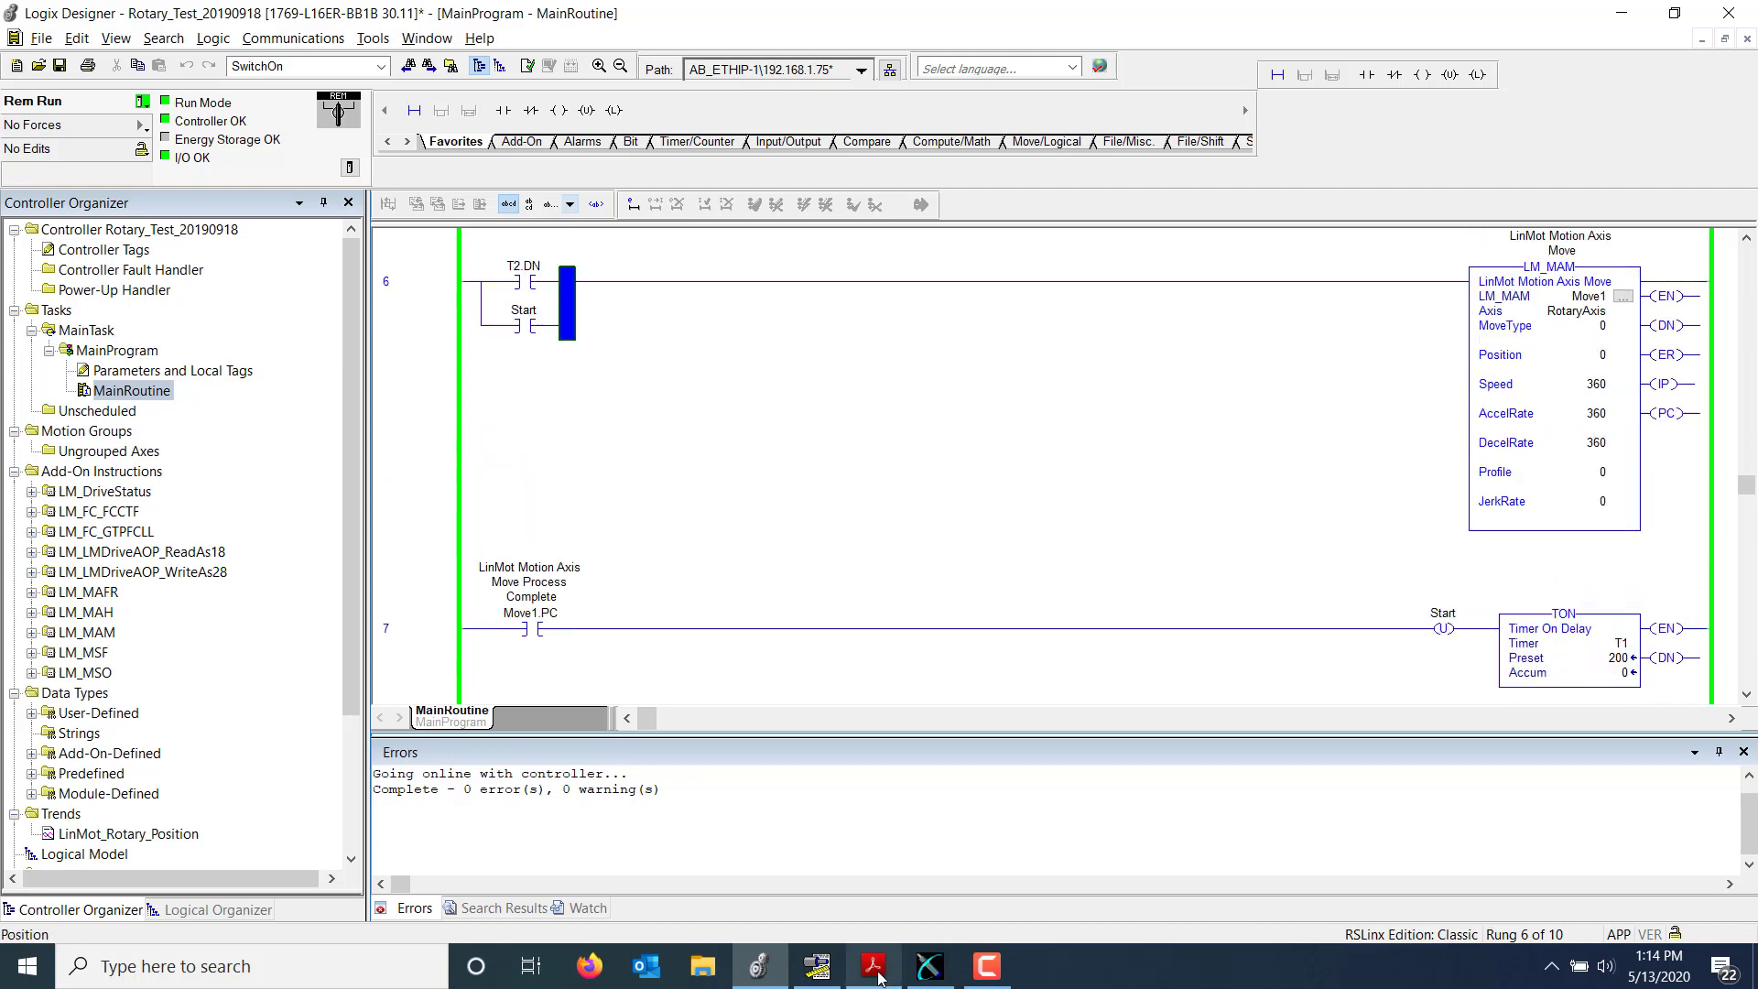
{"action": "left_click", "coordinate": [874, 967]}
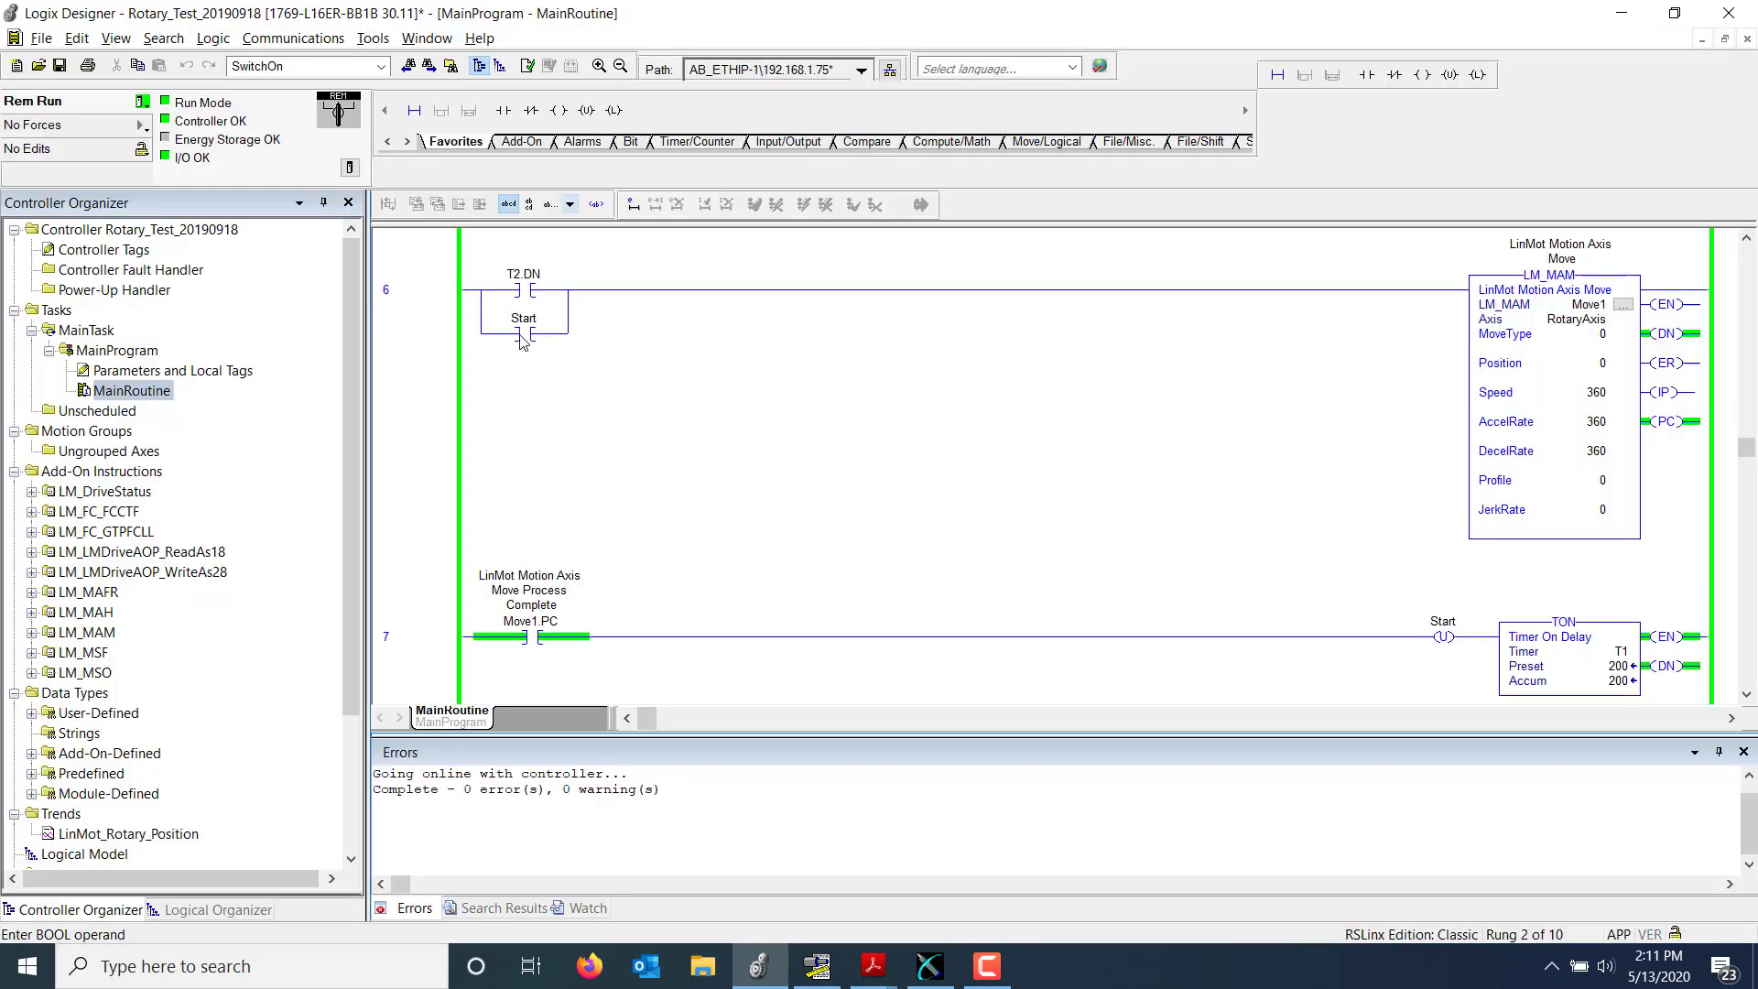
Trigger the Start contact on rung 6 to run the move sequence, and switch to the motion design program's window.
{"action": "left_click", "coordinate": [522, 336]}
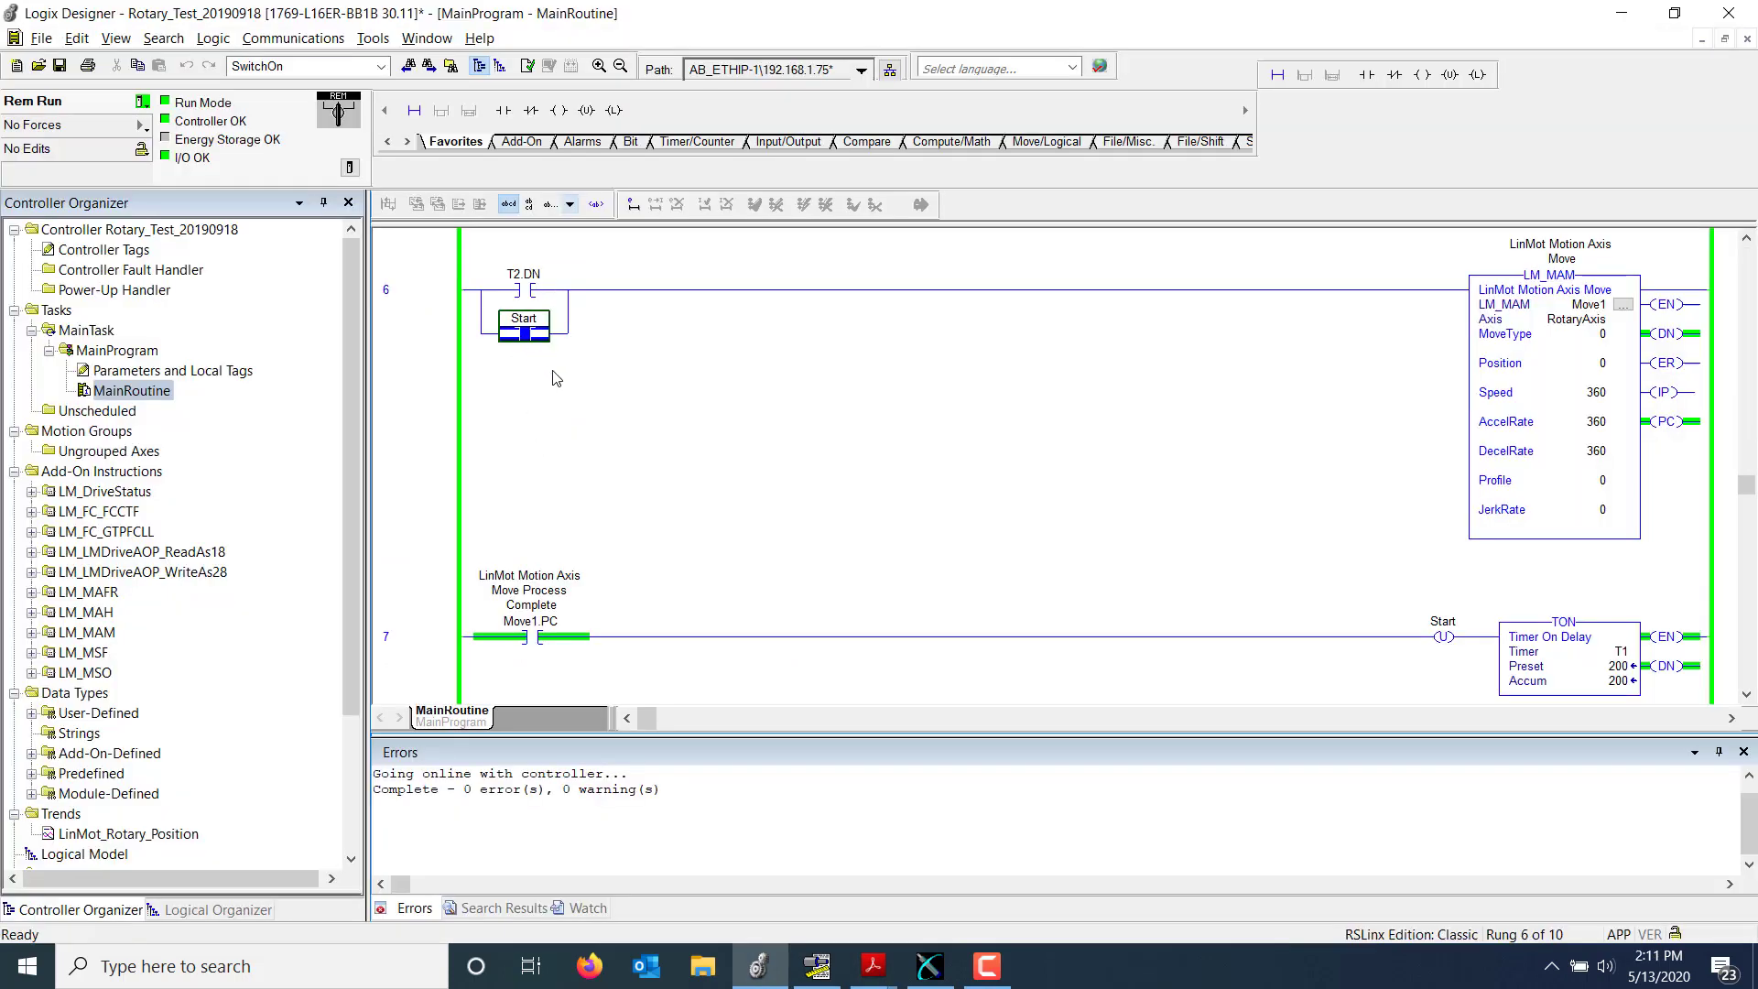
{"action": "left_click", "coordinate": [526, 321]}
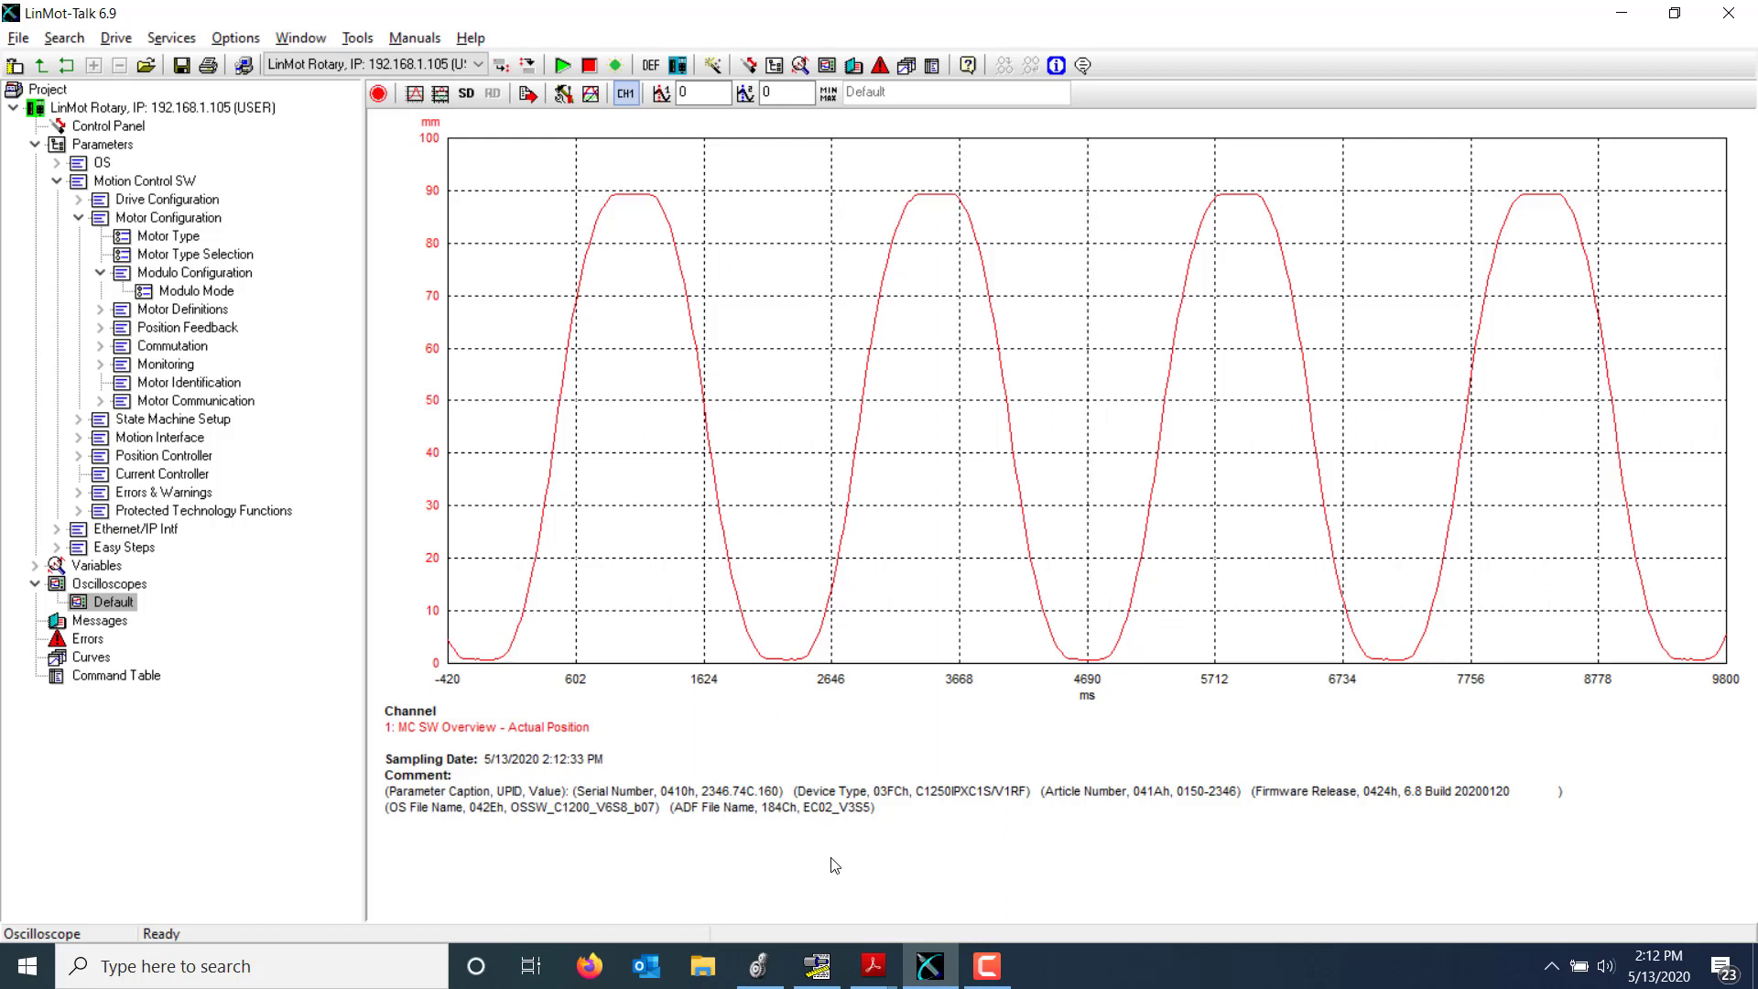
{"action": "mouse_move", "coordinate": [816, 966]}
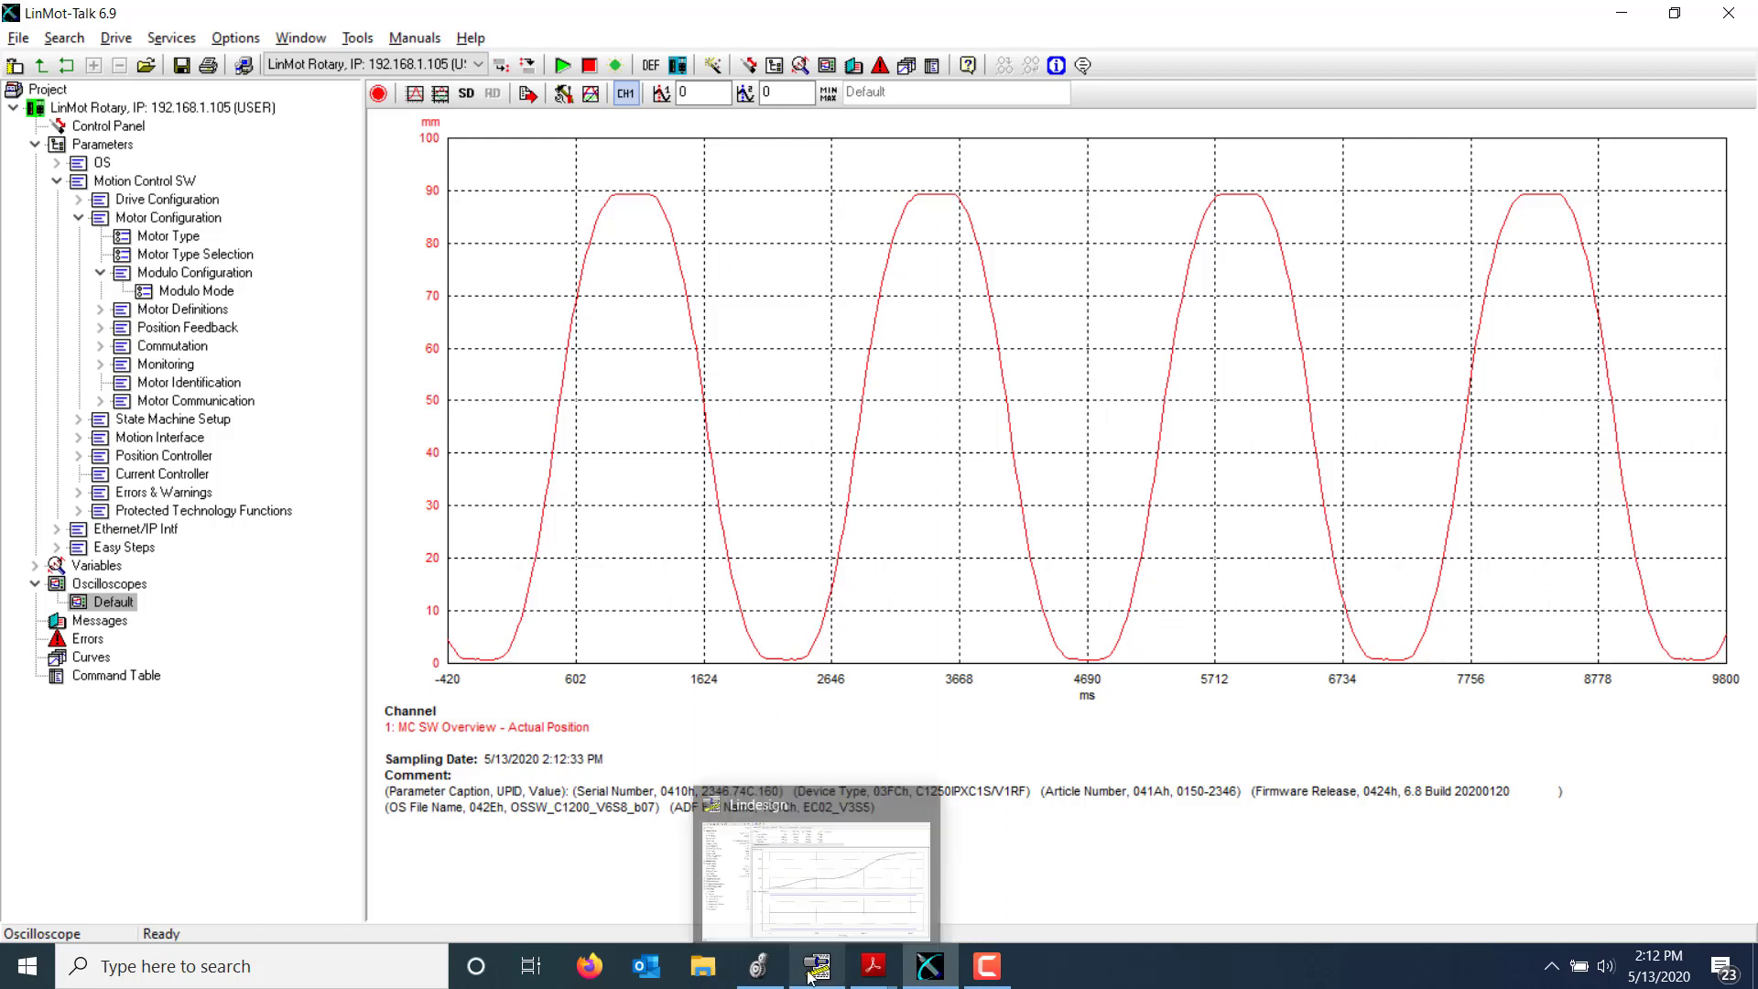
{"action": "left_click", "coordinate": [793, 895]}
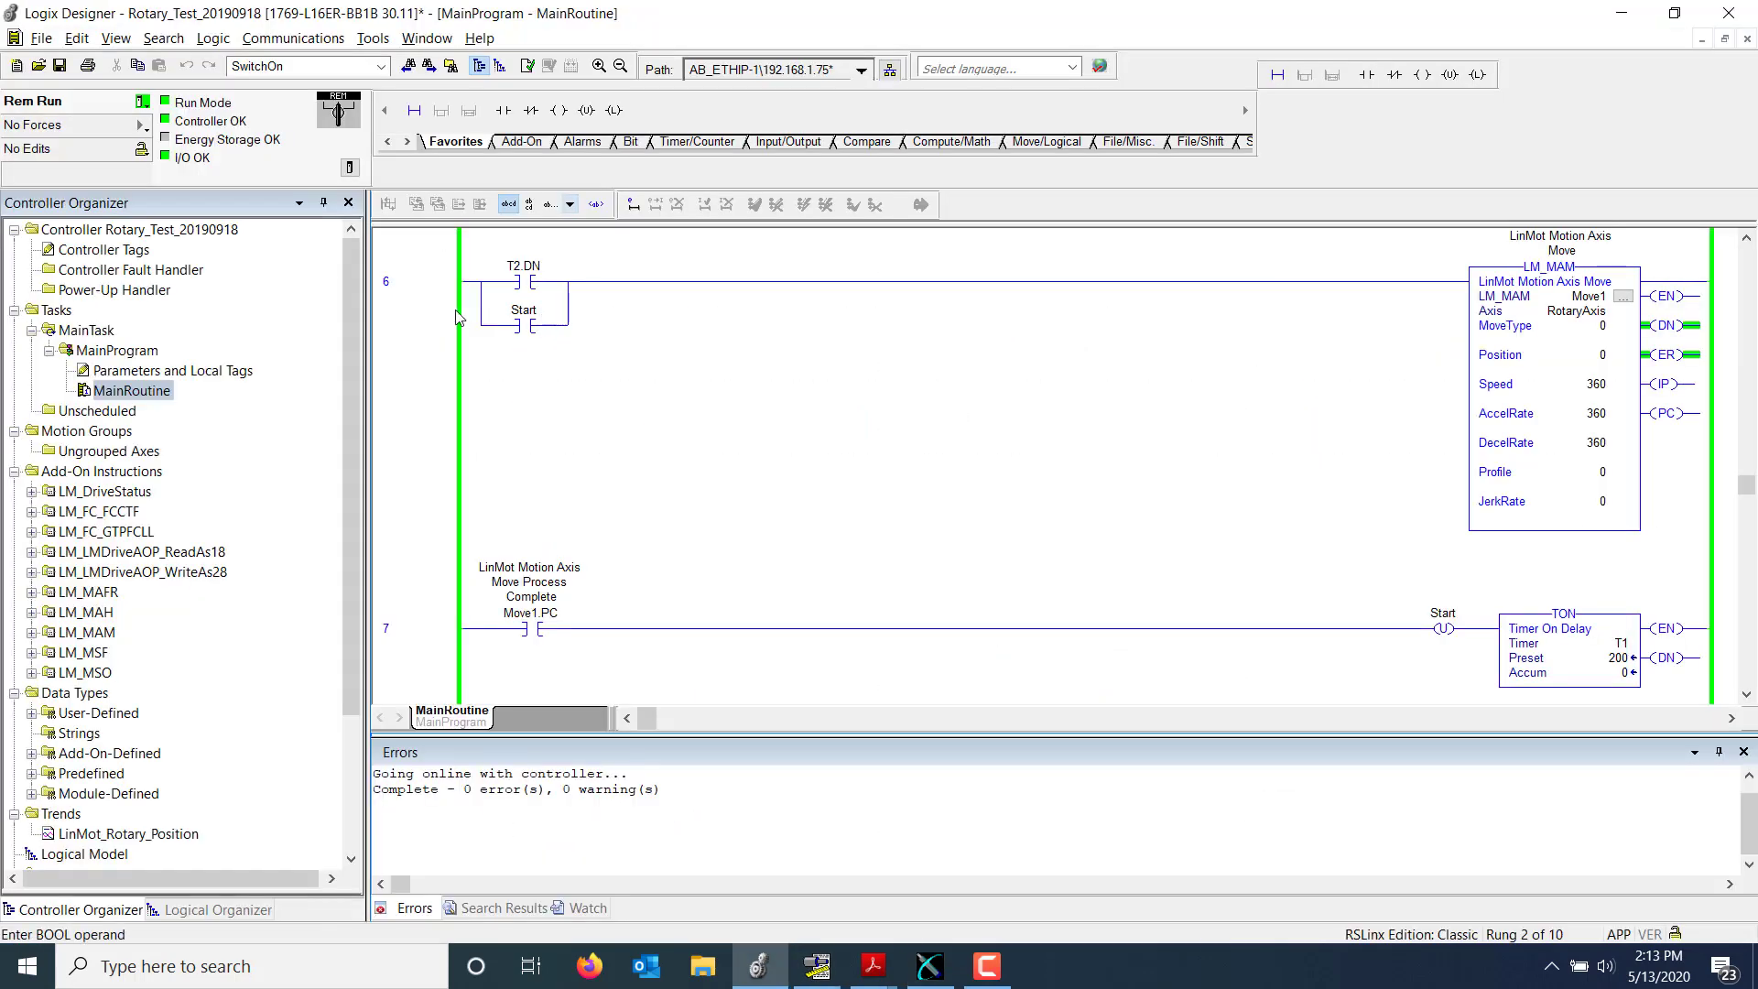
Edit rung 6 online to set the Move1 instruction's MoveType to 3, and finalize all edits in MainProgram.
{"action": "left_click", "coordinate": [458, 316]}
{"action": "key", "text": "ctrl+c"}
{"action": "key", "text": "ctrl+v"}
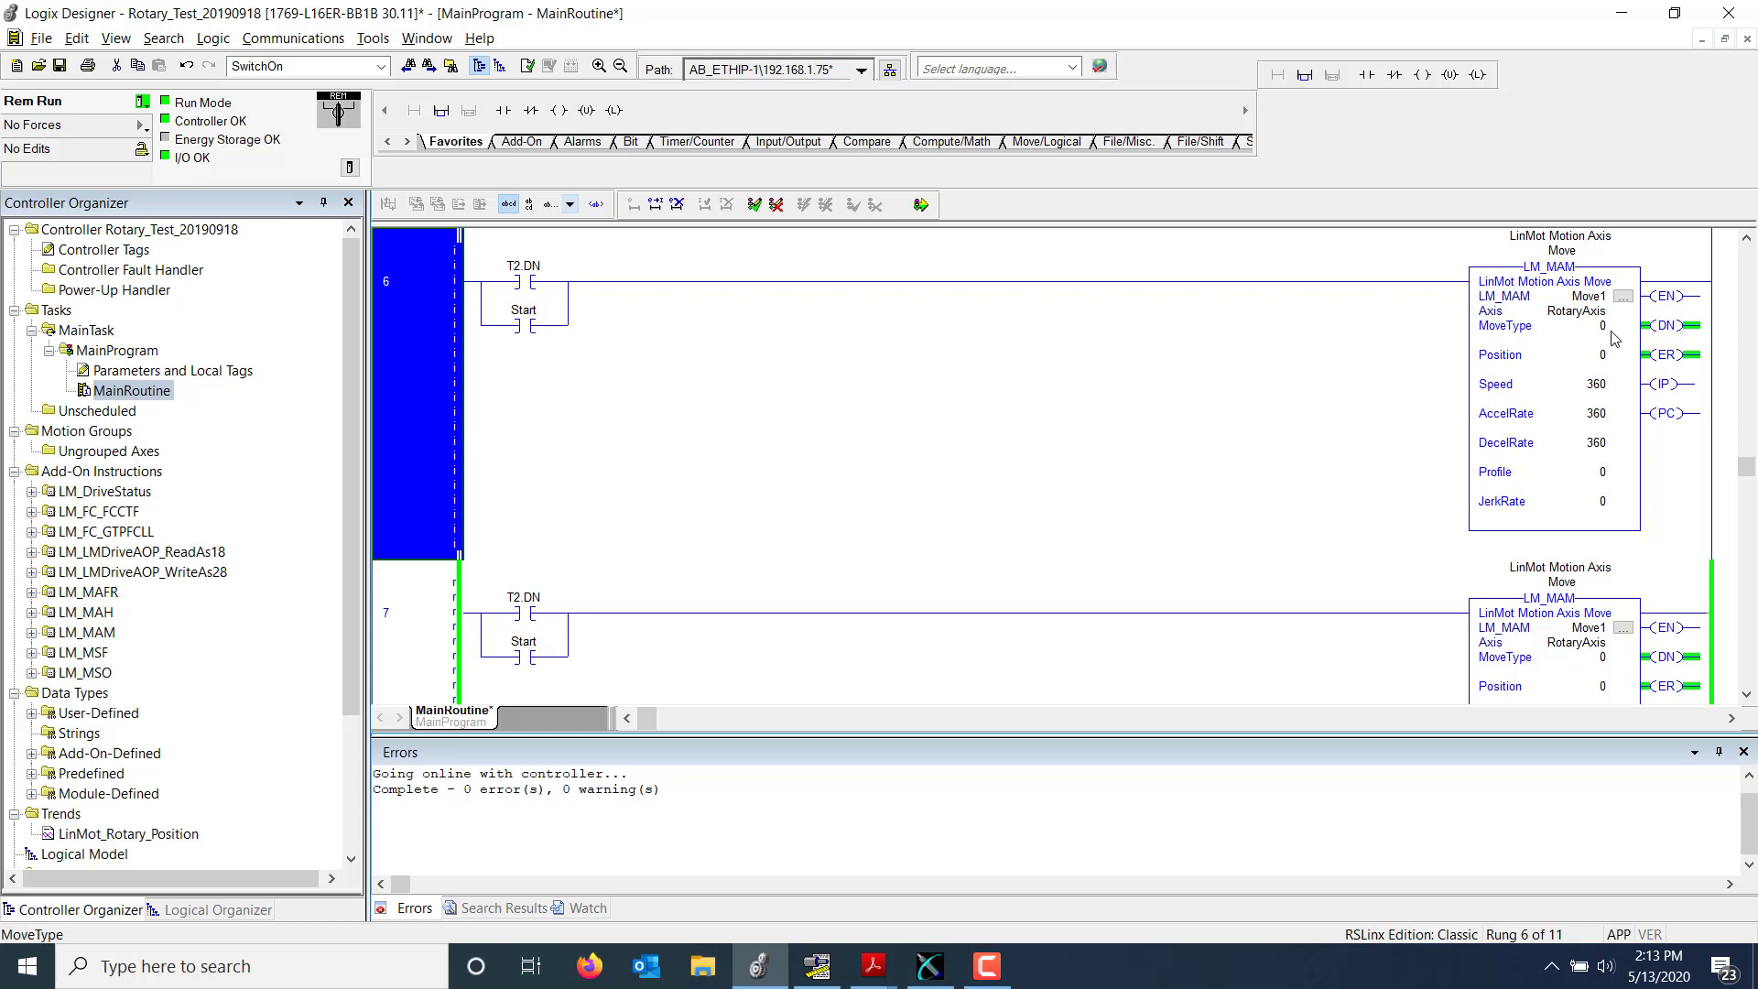
{"action": "double_click", "coordinate": [1604, 327]}
{"action": "type", "text": "3"}
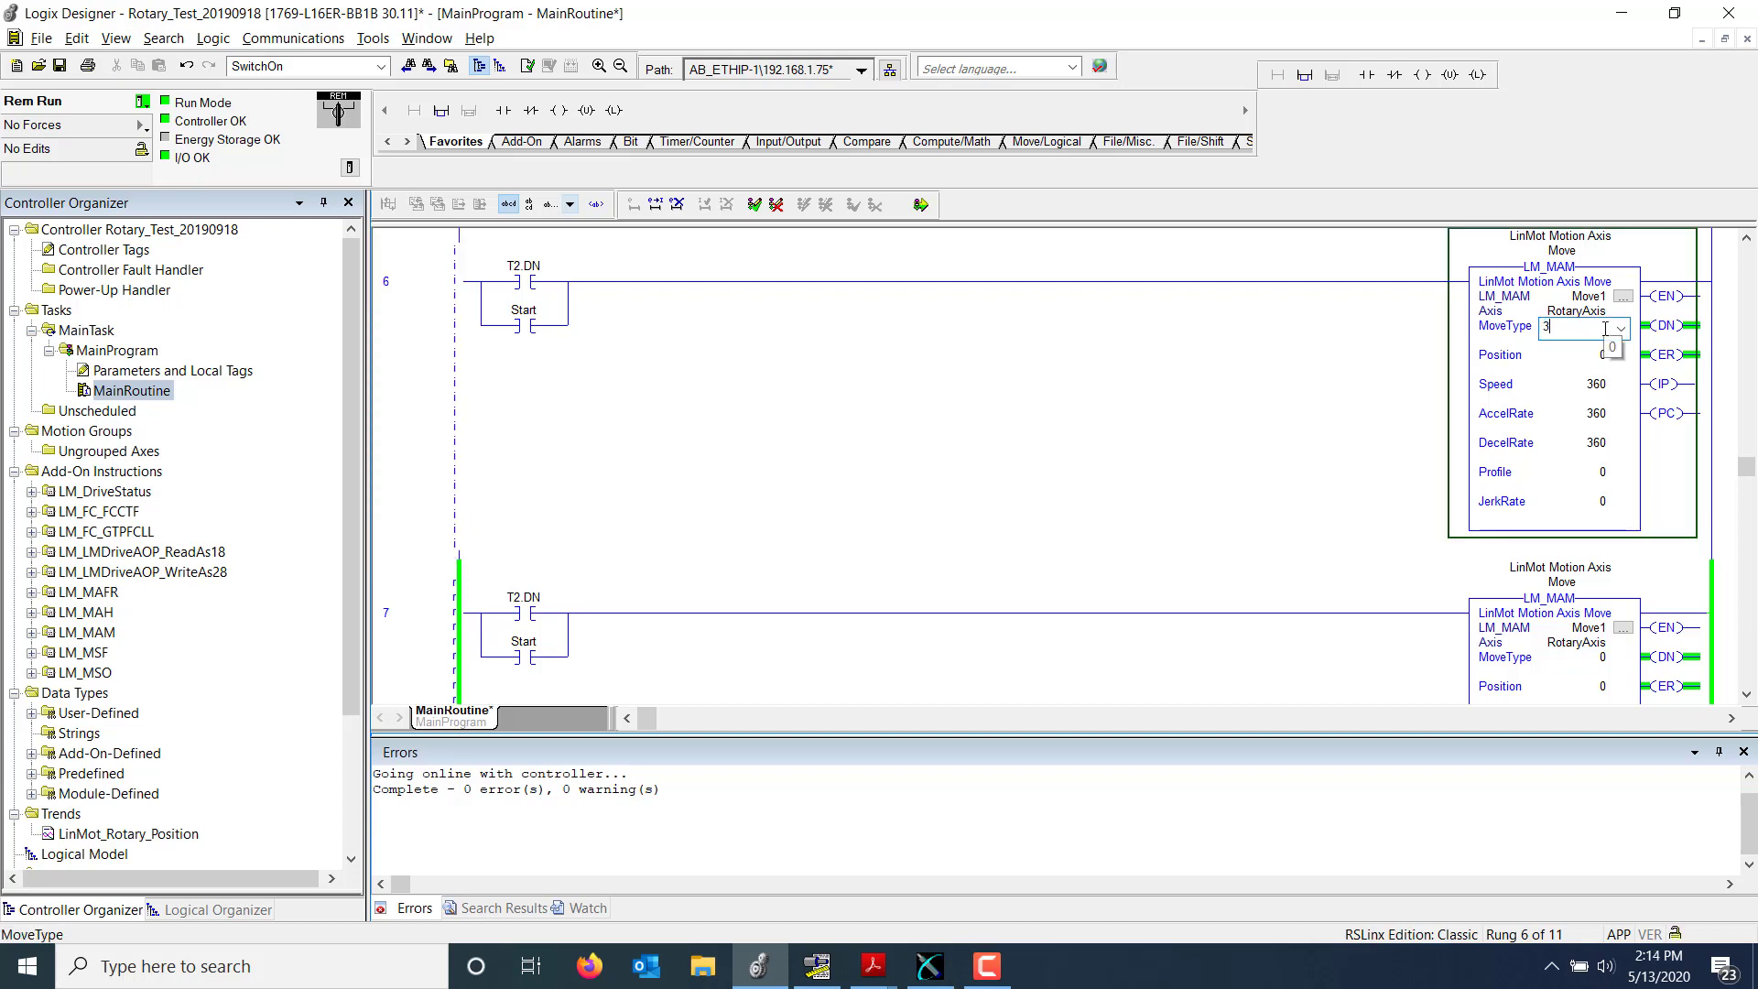
{"action": "key", "text": "Return"}
{"action": "left_click", "coordinate": [1286, 413]}
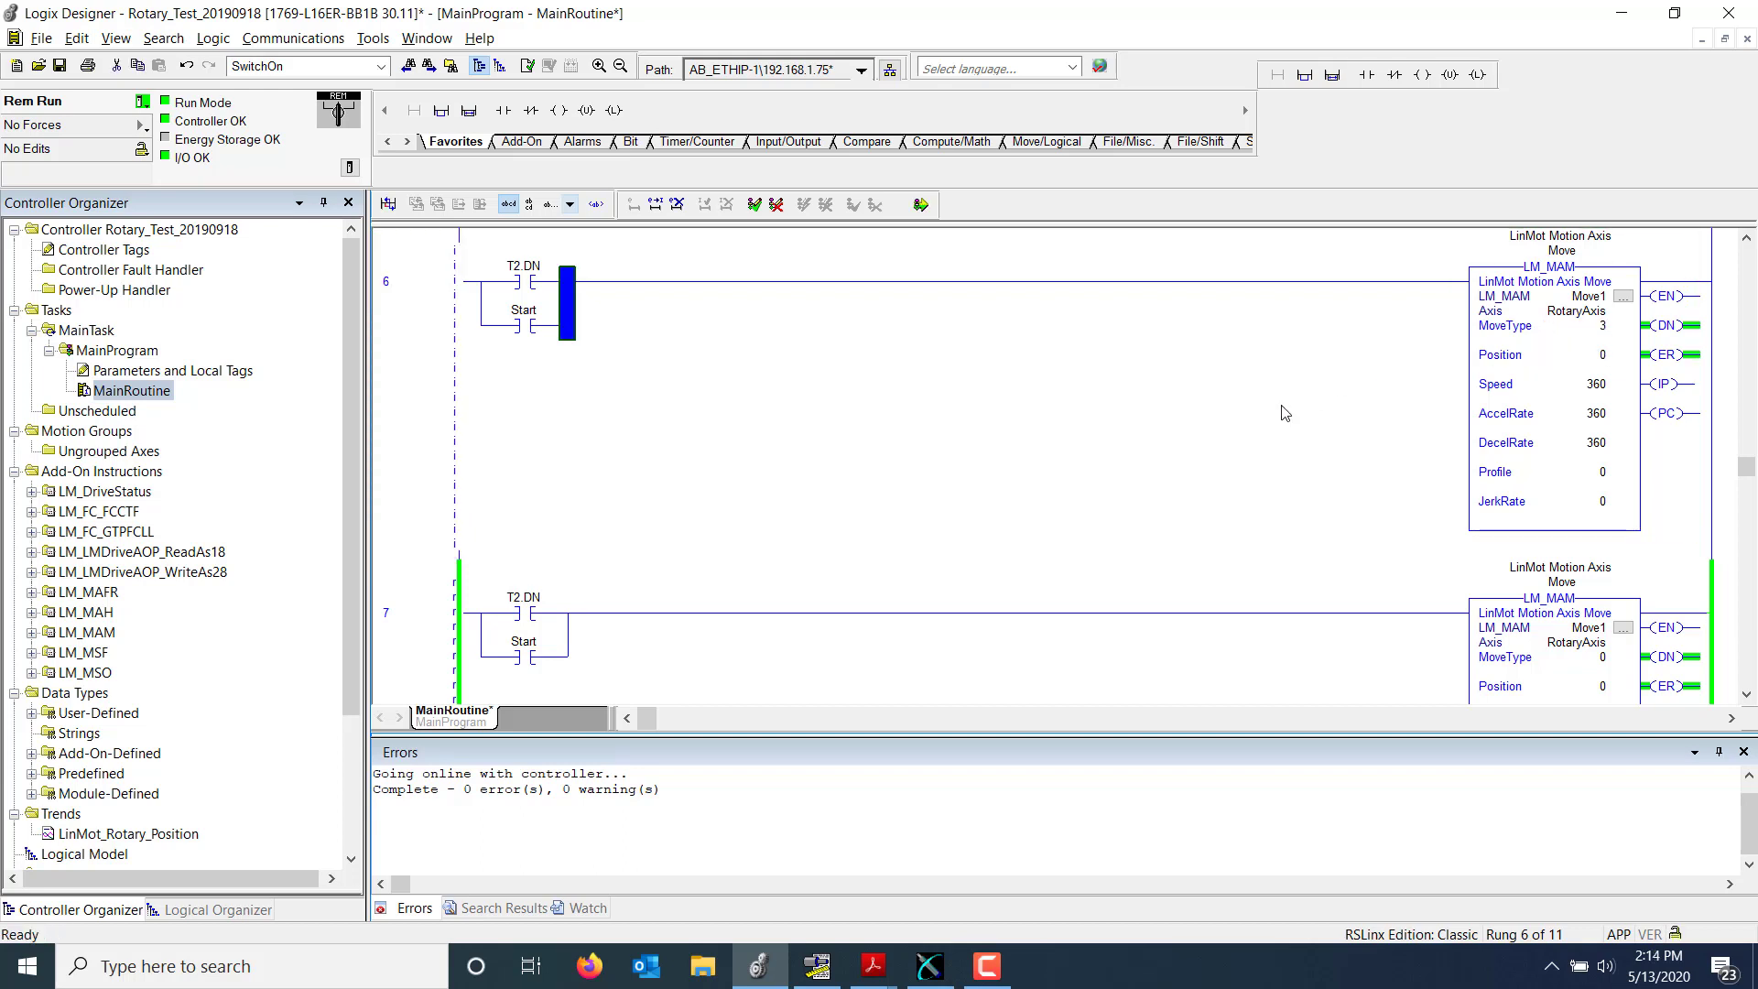
{"action": "left_click", "coordinate": [920, 205]}
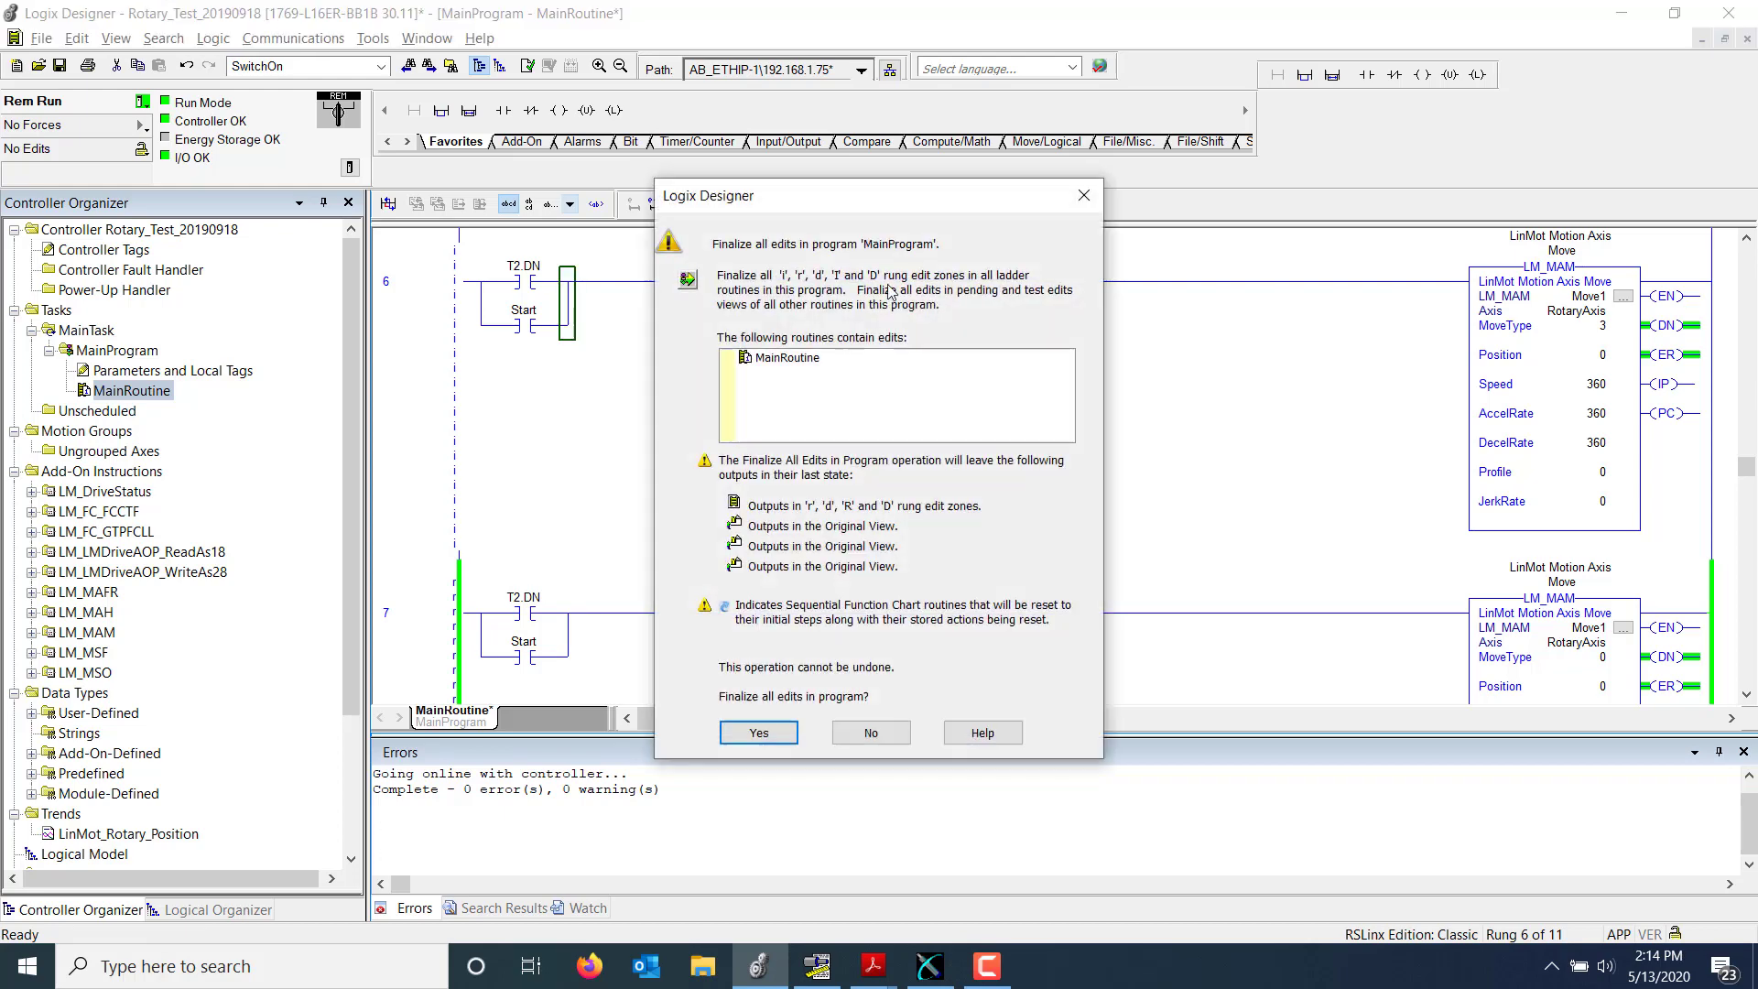
{"action": "left_click", "coordinate": [751, 733]}
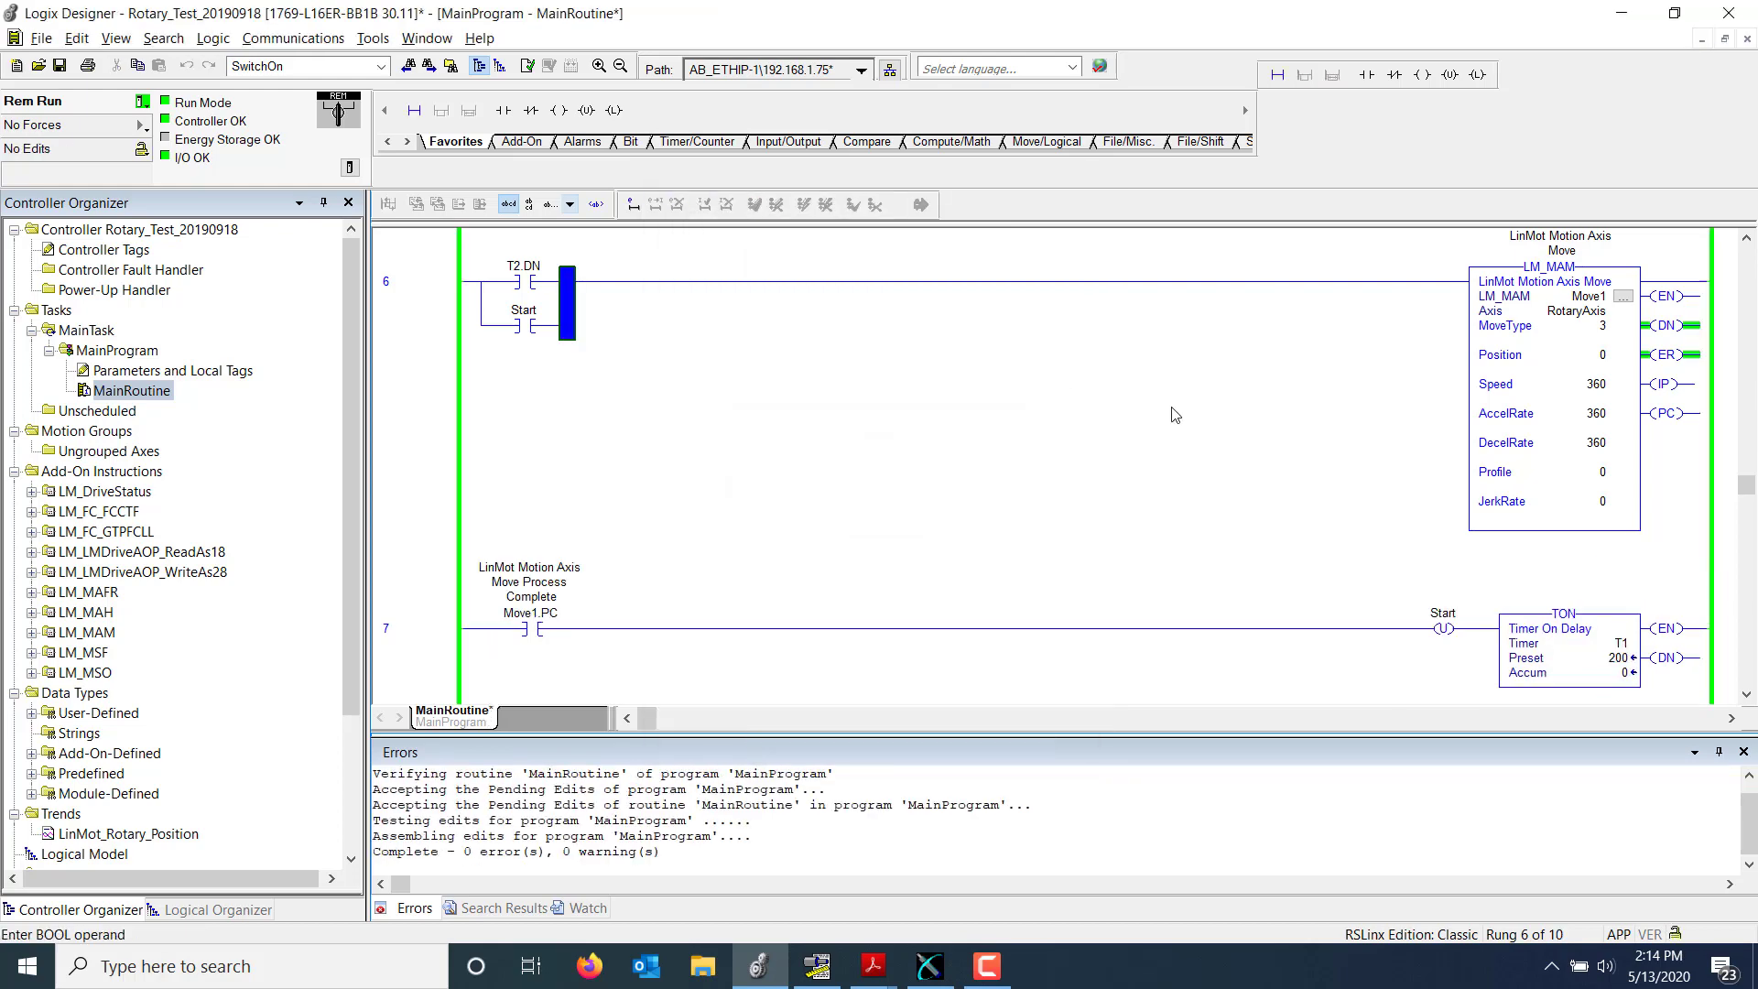
Trigger the Start contact on rung 6, switch to LinMot-Talk and fit the oscilloscope scale to the actual position trace.
{"action": "left_click", "coordinate": [525, 328]}
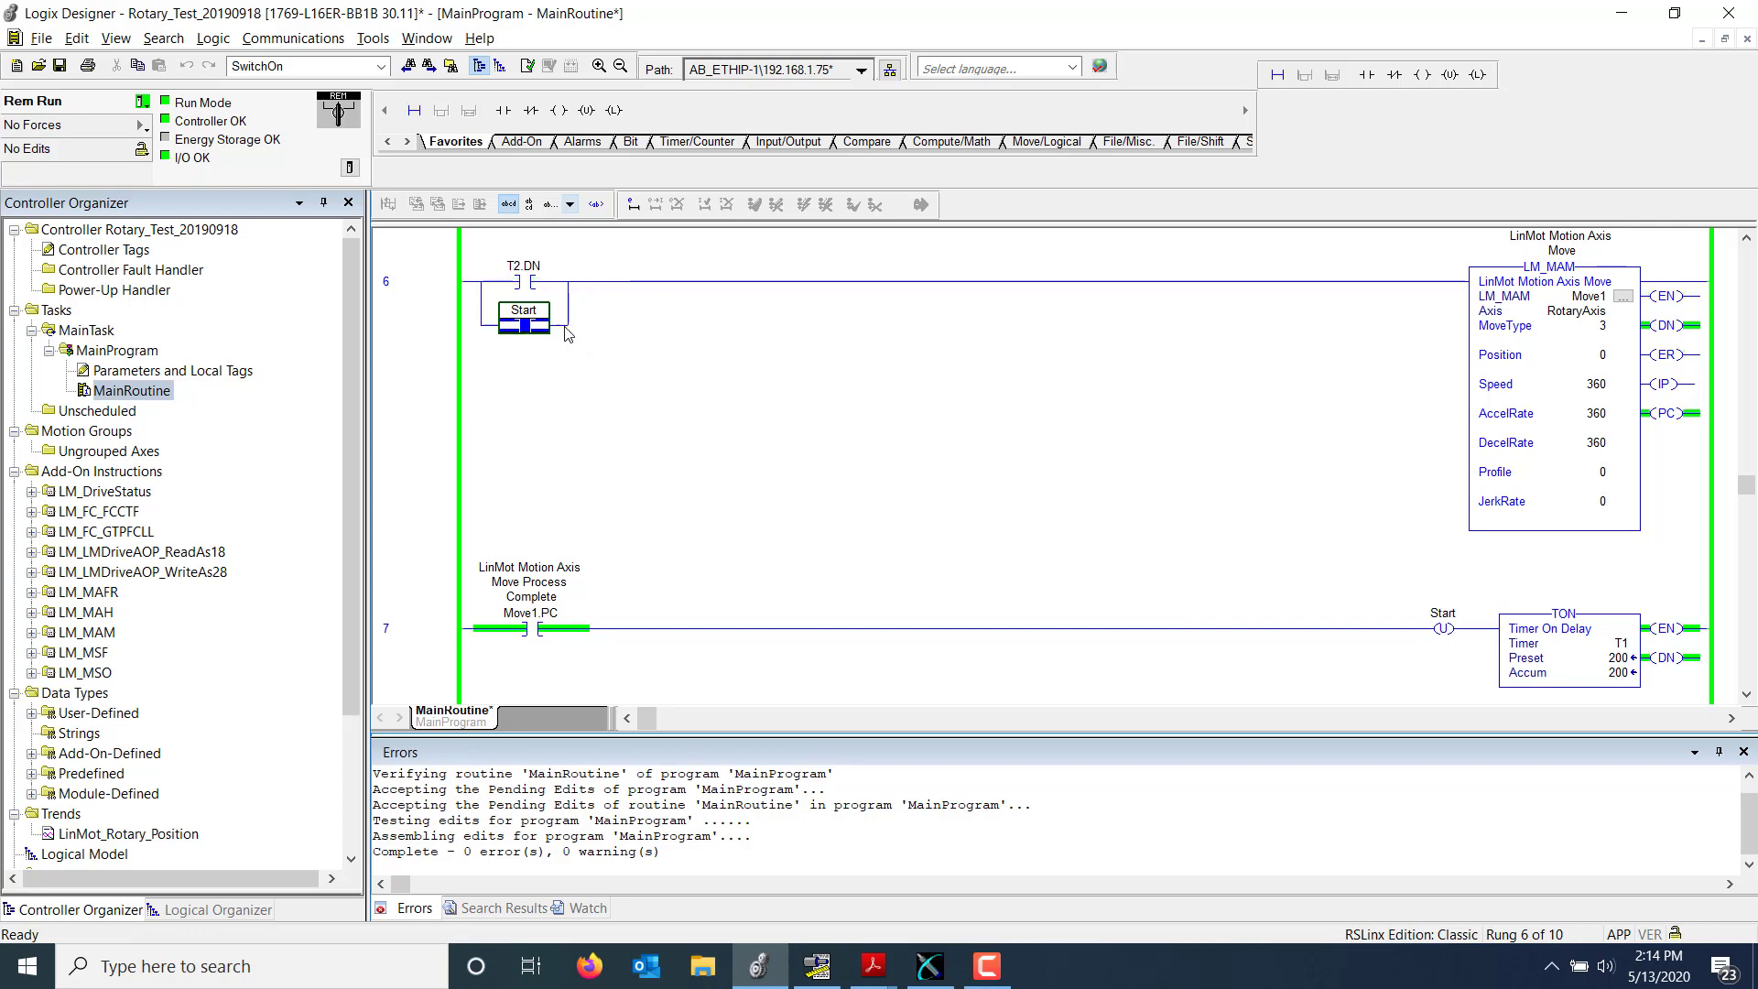
{"action": "key", "text": "alt+Tab"}
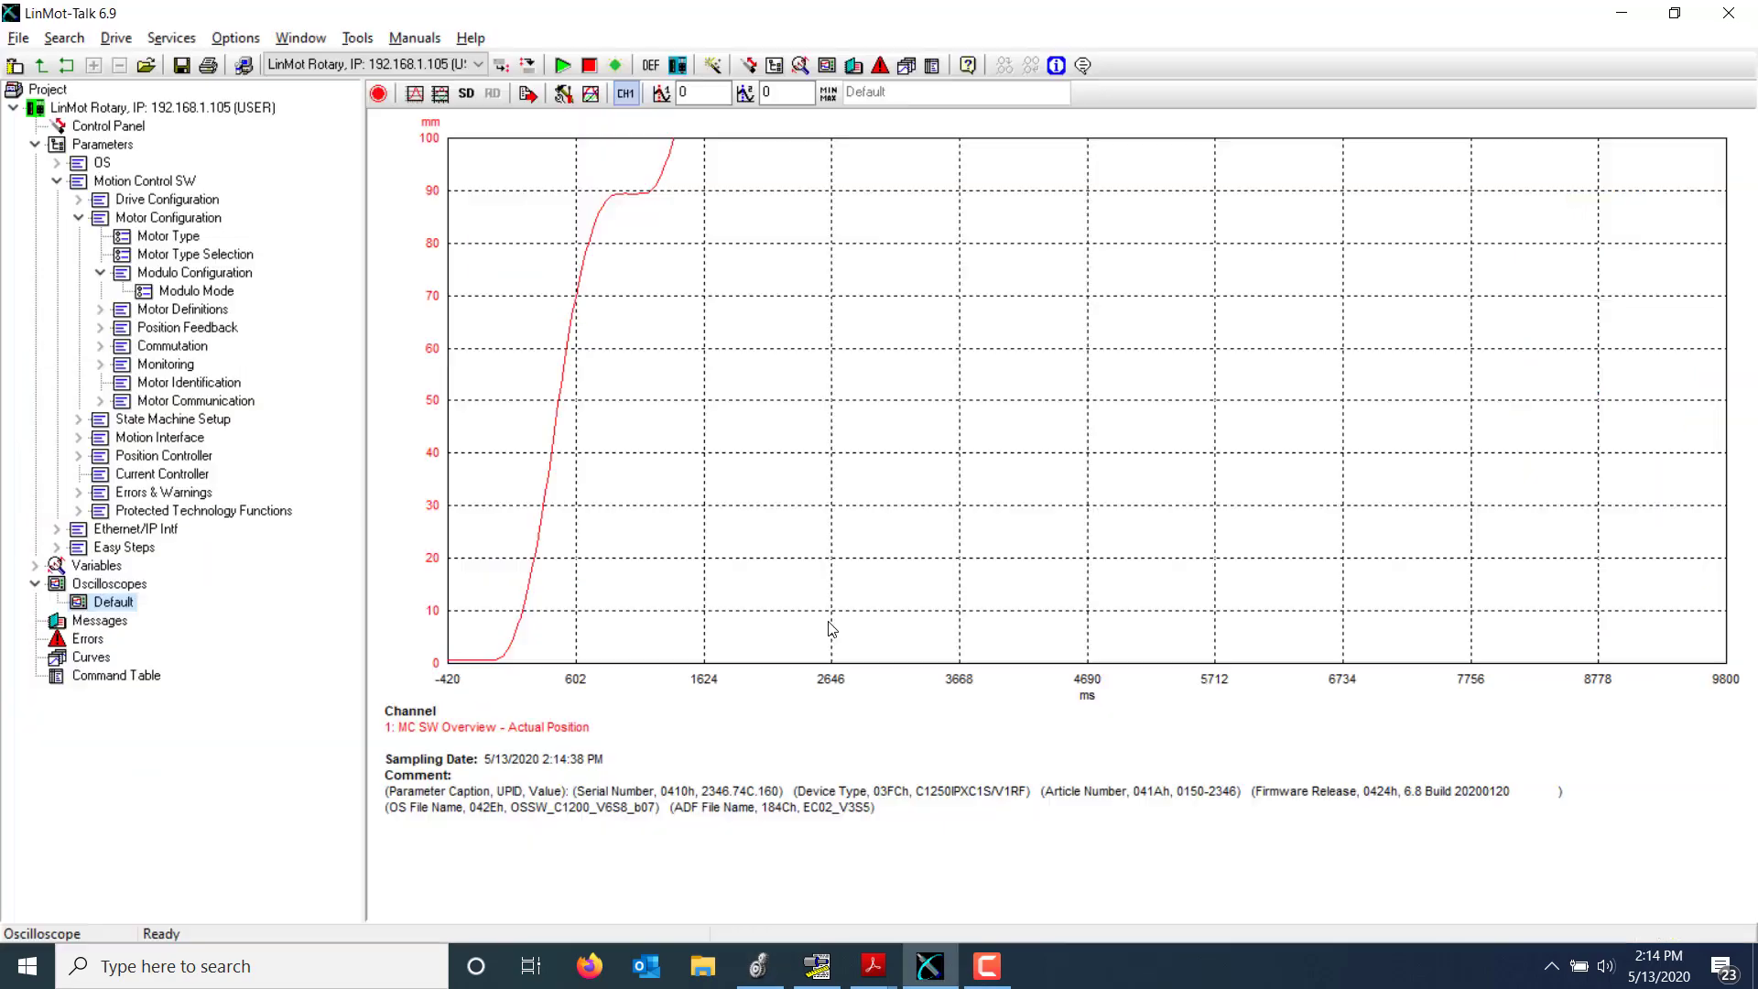
{"action": "left_click", "coordinate": [444, 94]}
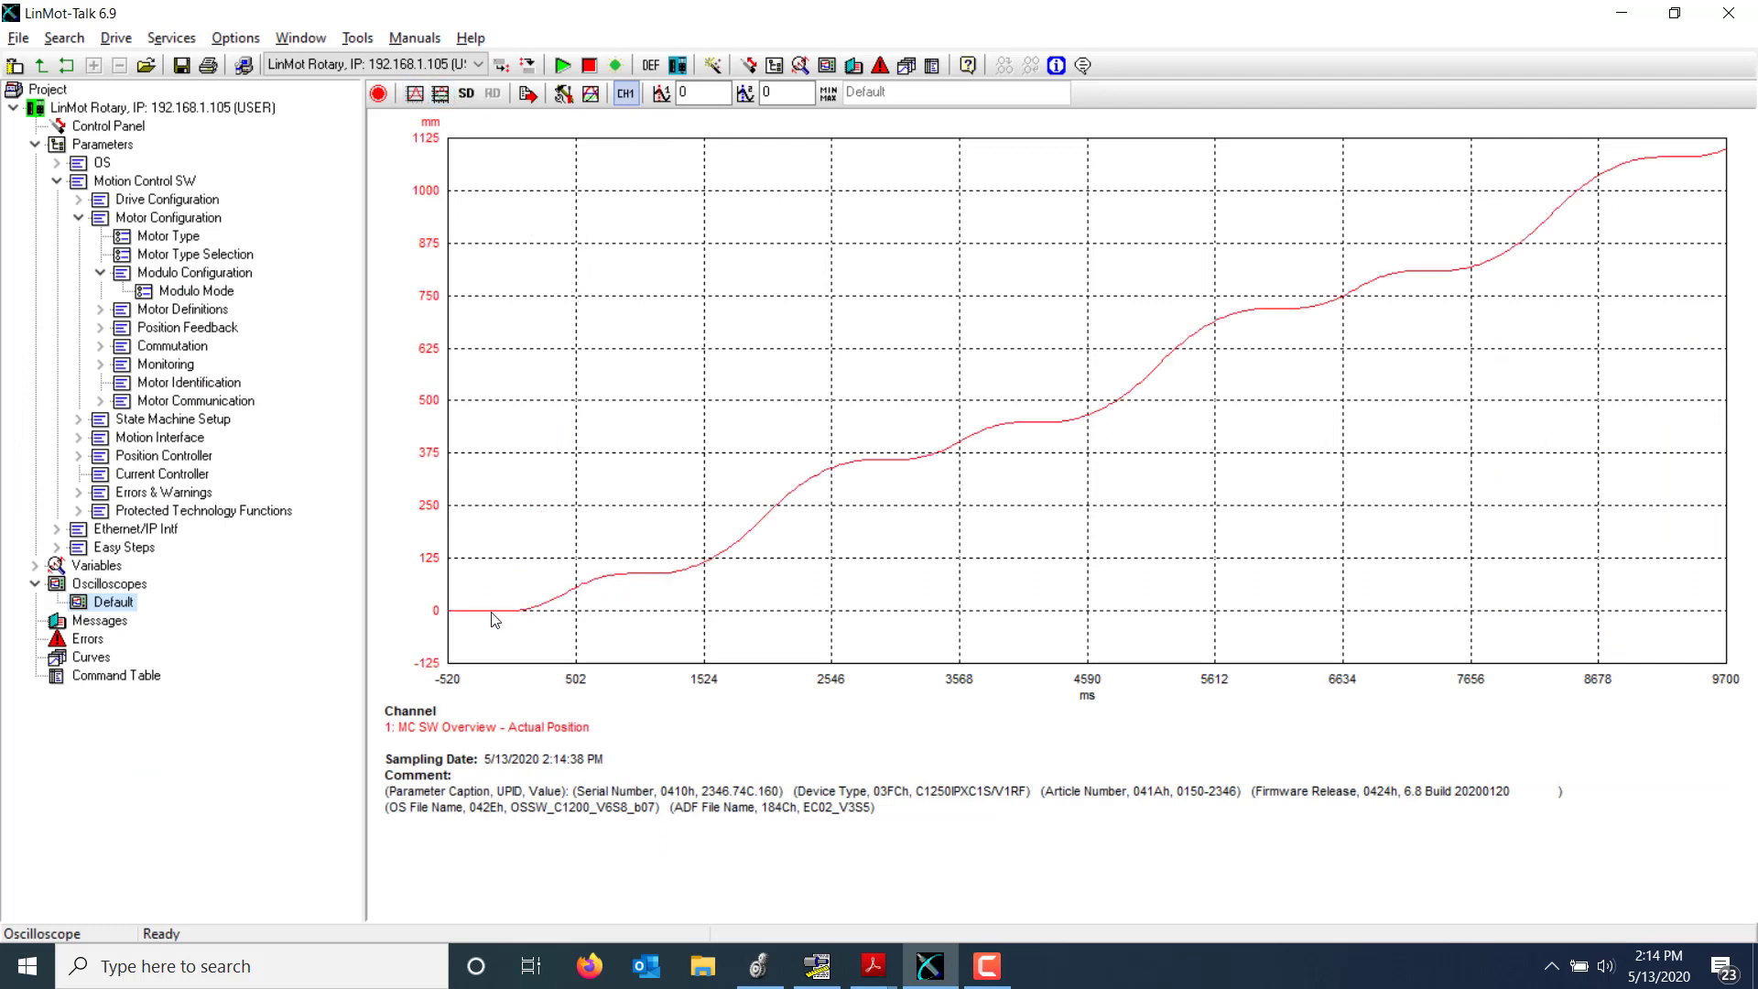